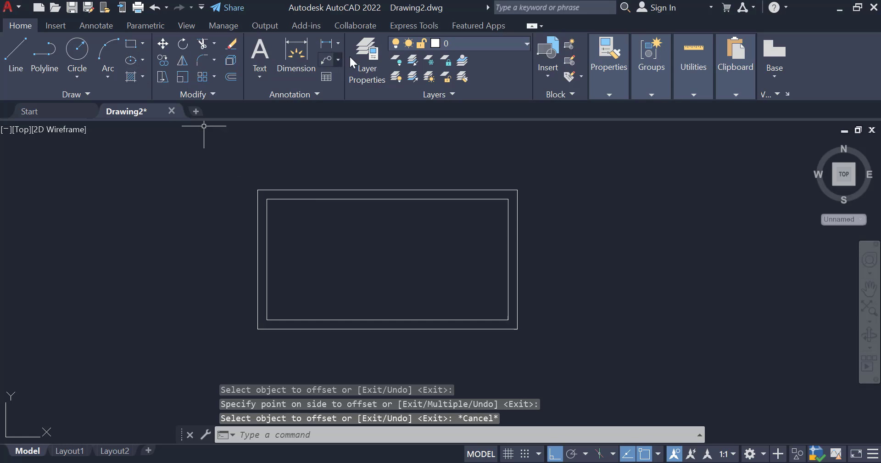
Step: Draw a vertical line from the midpoint of the inner rectangle's upper edge down to its lower edge
click(16, 56)
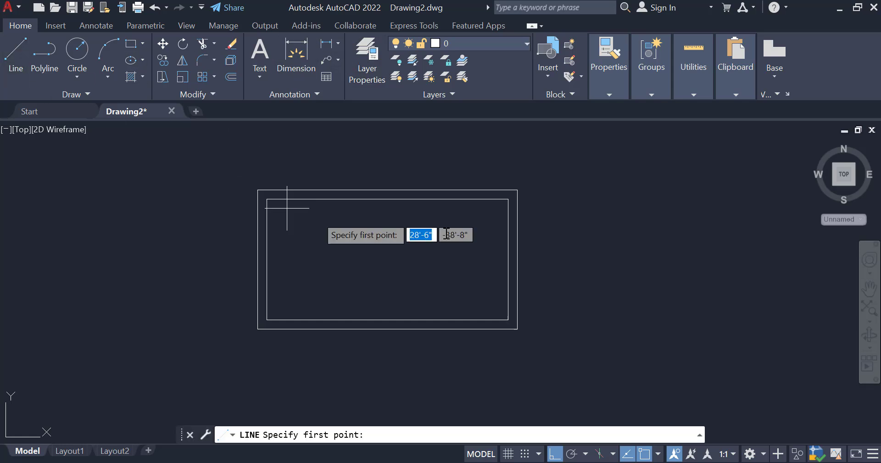
click(388, 199)
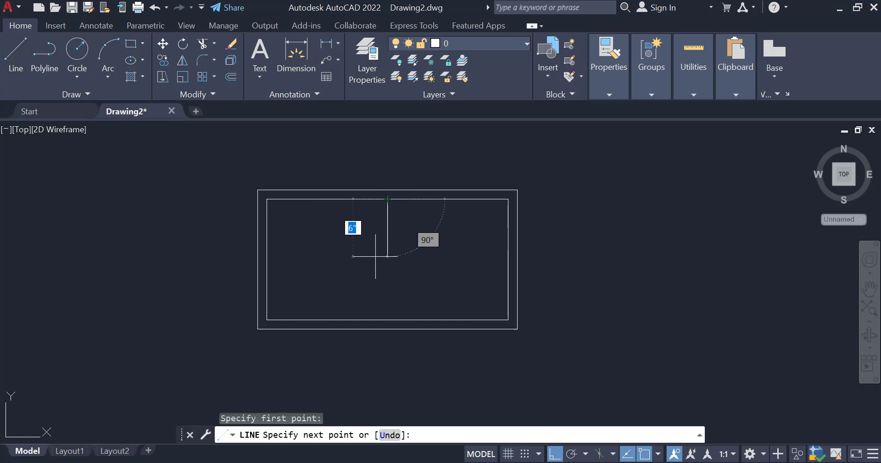
click(388, 320)
right_click(389, 320)
click(436, 164)
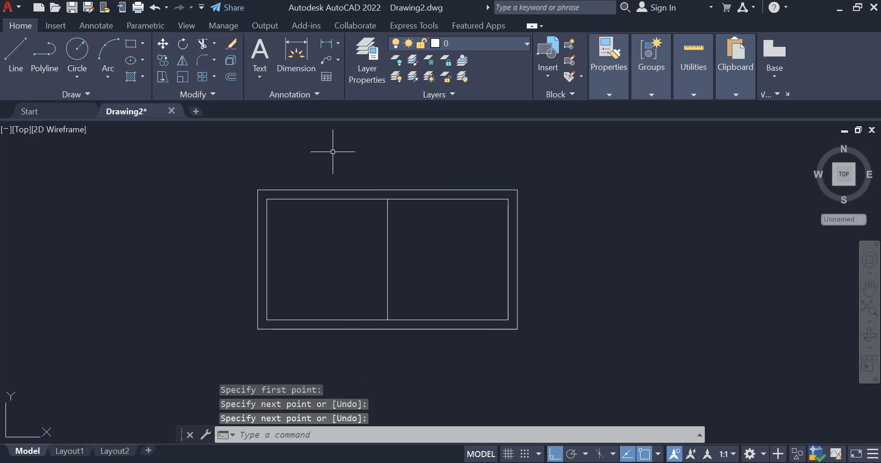
Step: Draw a line along the inner rectangle's upper edge from its upper-left corner to the center line's top end
right_click(396, 151)
click(387, 162)
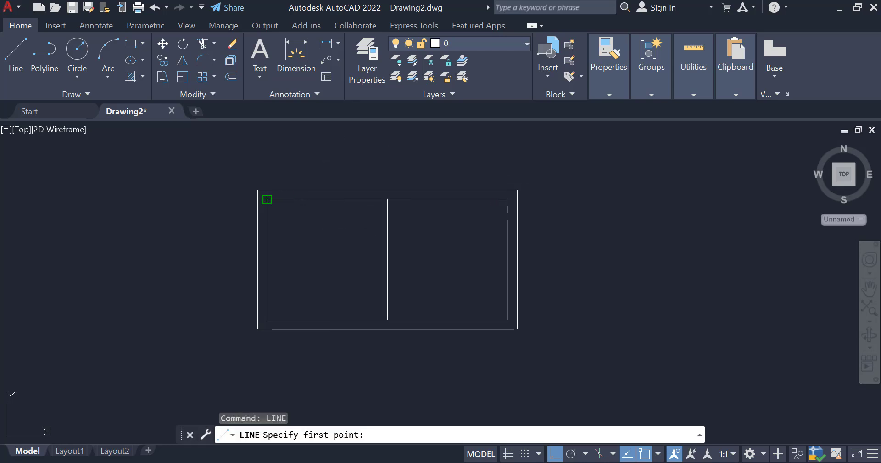
click(388, 199)
right_click(389, 198)
click(445, 199)
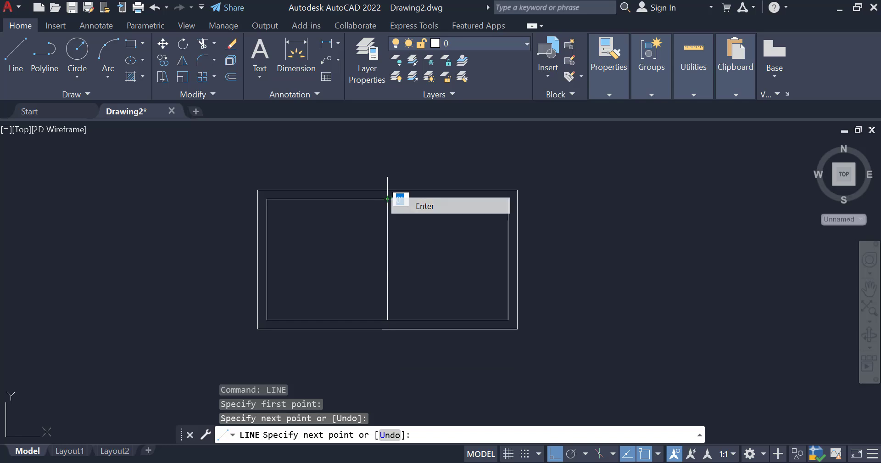
Step: Draw a line along the inner rectangle's upper edge from the center line's top end to the upper-right corner
right_click(455, 160)
click(459, 169)
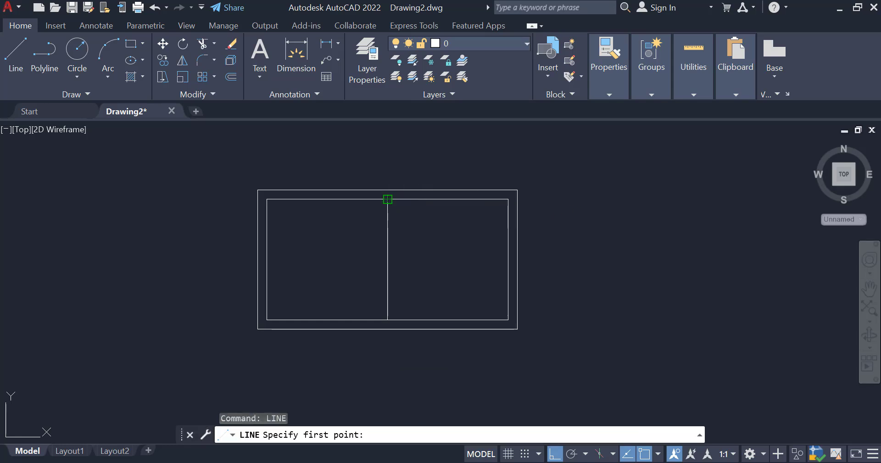
click(388, 199)
click(508, 199)
right_click(508, 199)
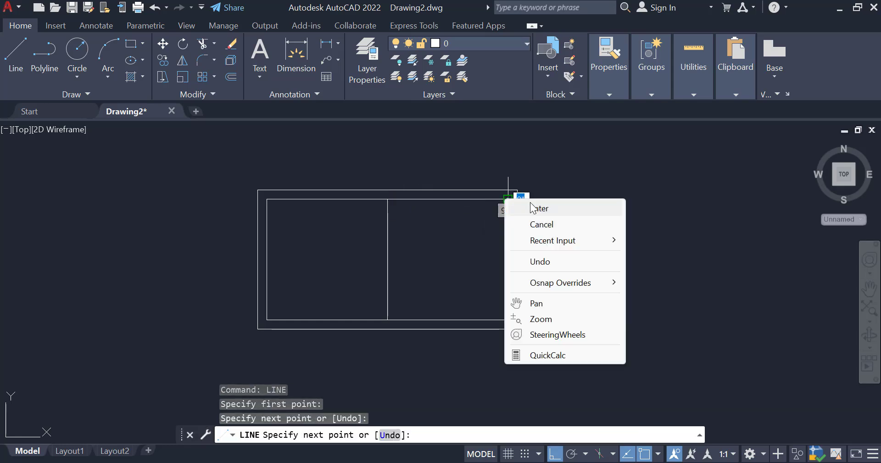
click(517, 205)
Step: Draw a vertical line about 1'-3" long from the midpoint of the upper edge's right half down past the outer rectangle
right_click(454, 157)
click(480, 164)
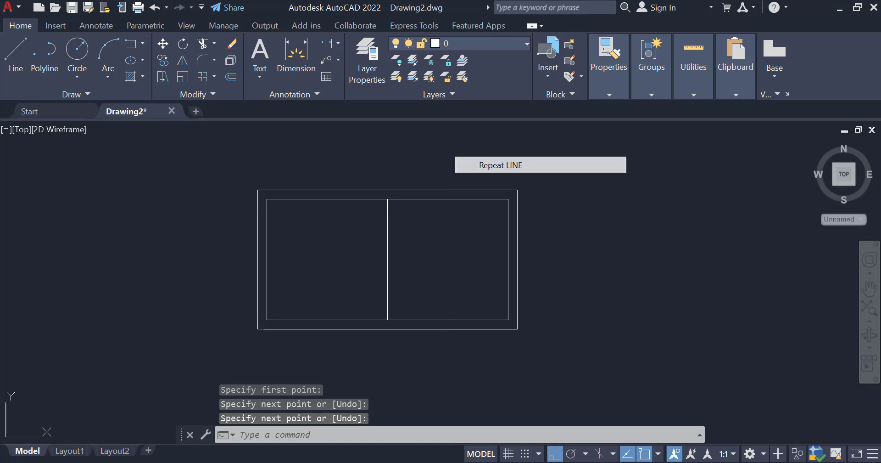
click(448, 199)
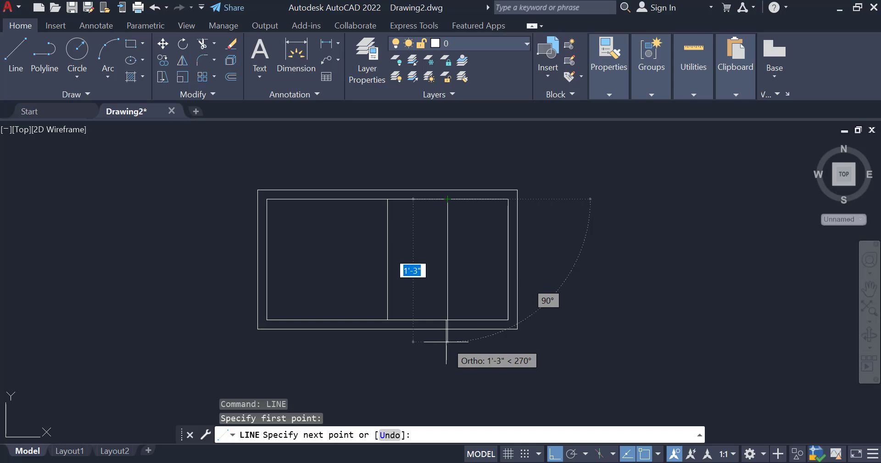
click(448, 319)
right_click(448, 342)
click(510, 187)
Step: Draw a vertical line from the midpoint of the upper edge's left half down past the outer rectangle
right_click(345, 158)
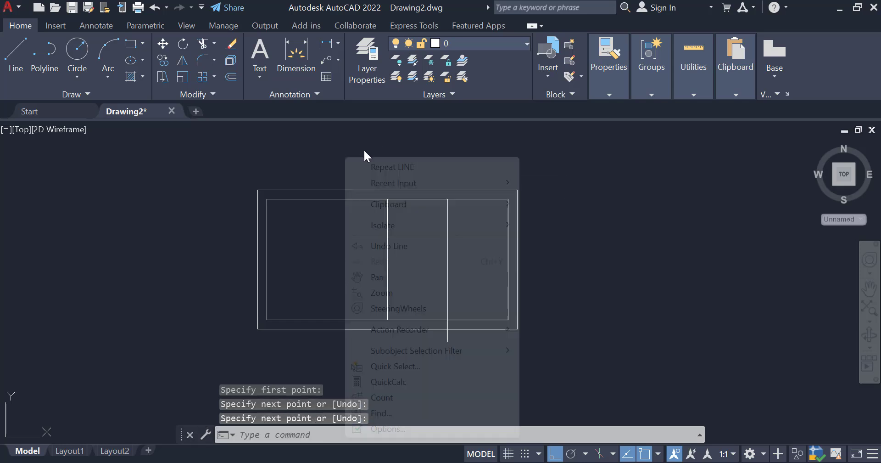
click(354, 165)
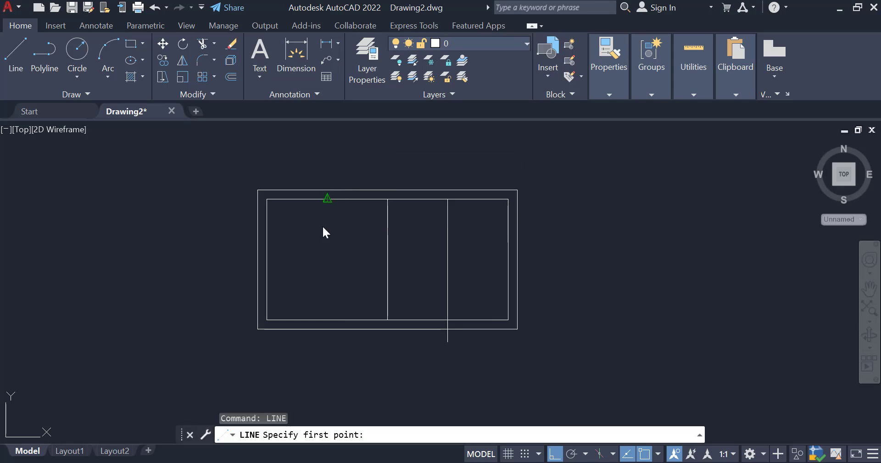
click(327, 199)
click(326, 345)
right_click(325, 345)
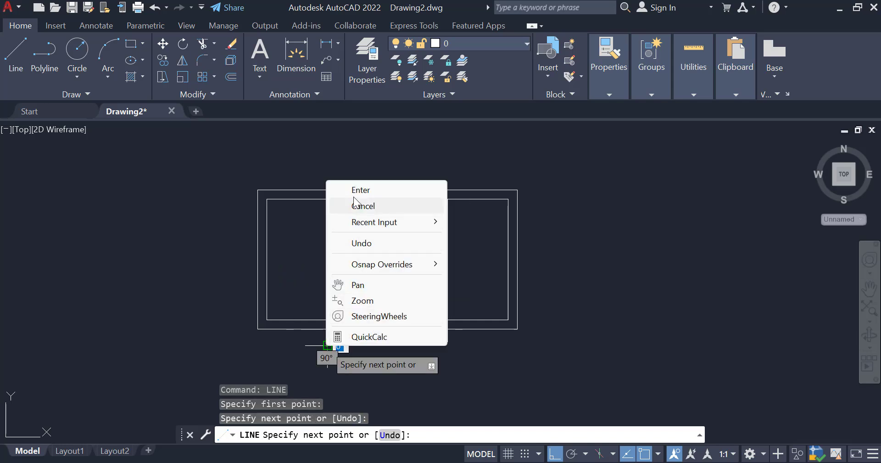
click(358, 186)
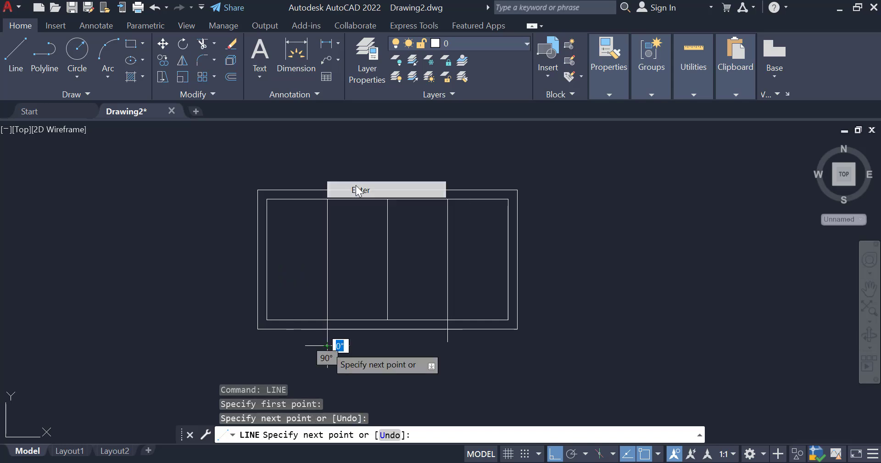
Step: Draw a horizontal line across the inner rectangle between the midpoints of its left and right edges
click(17, 54)
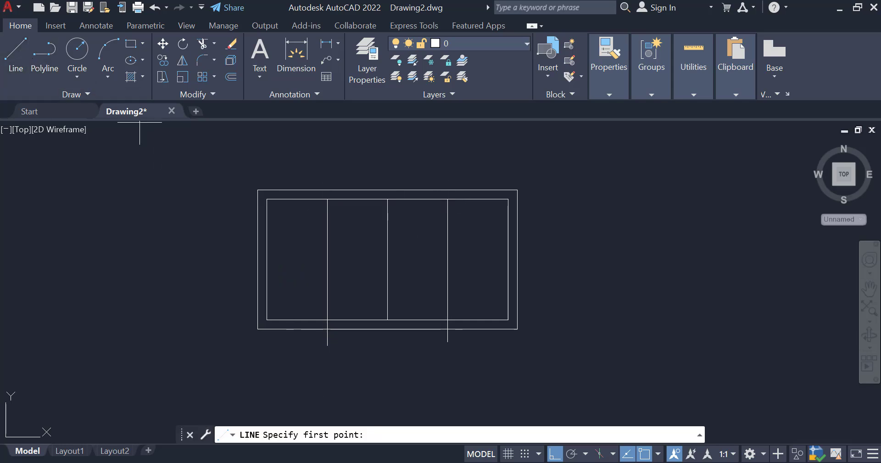
click(267, 259)
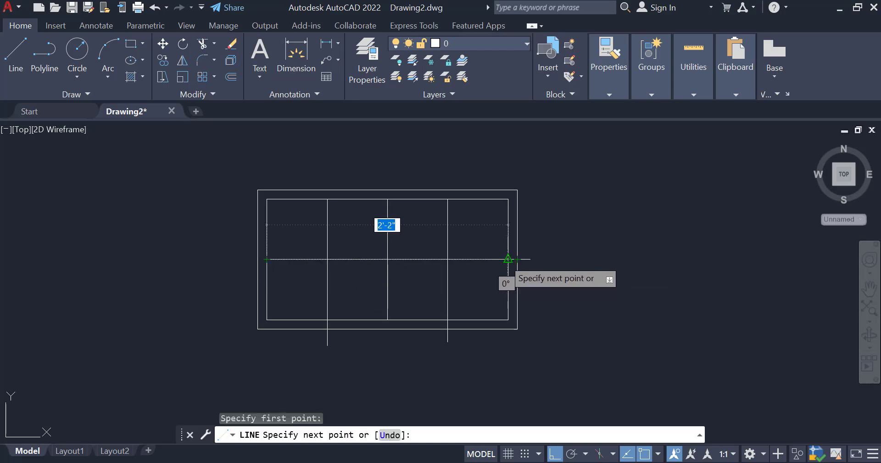
click(509, 259)
right_click(505, 258)
click(564, 271)
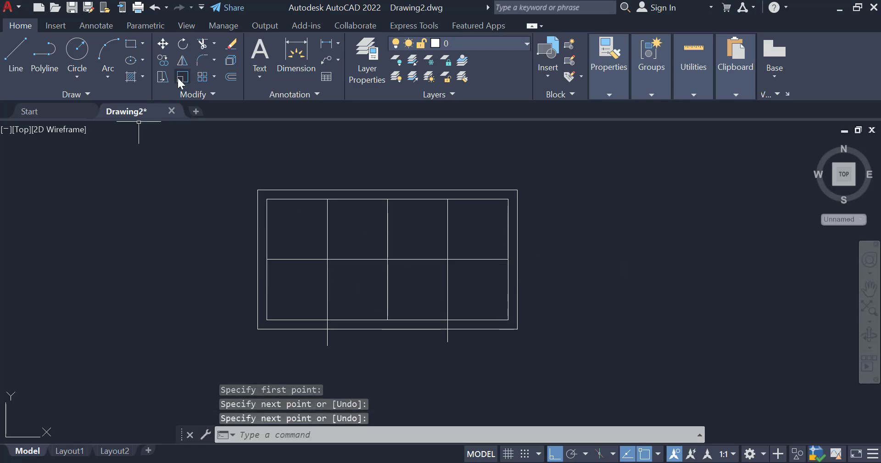
Step: Draw a circle of radius 3" centered where the left vertical line crosses the horizontal center line
click(70, 54)
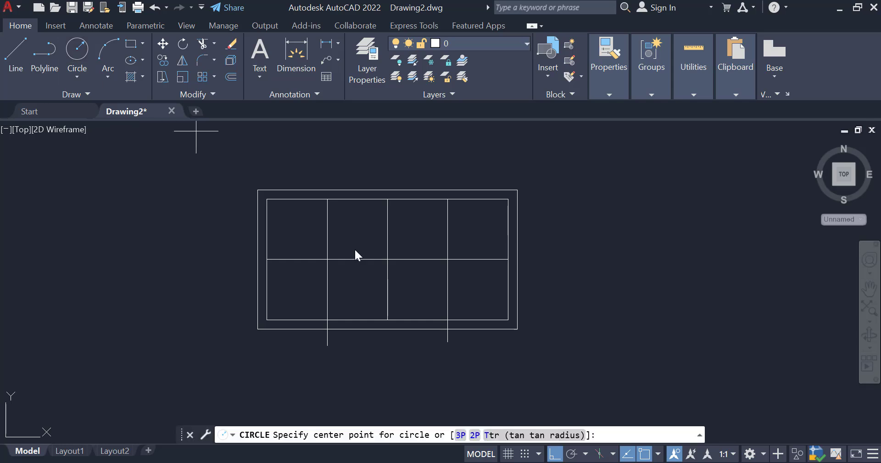
click(327, 259)
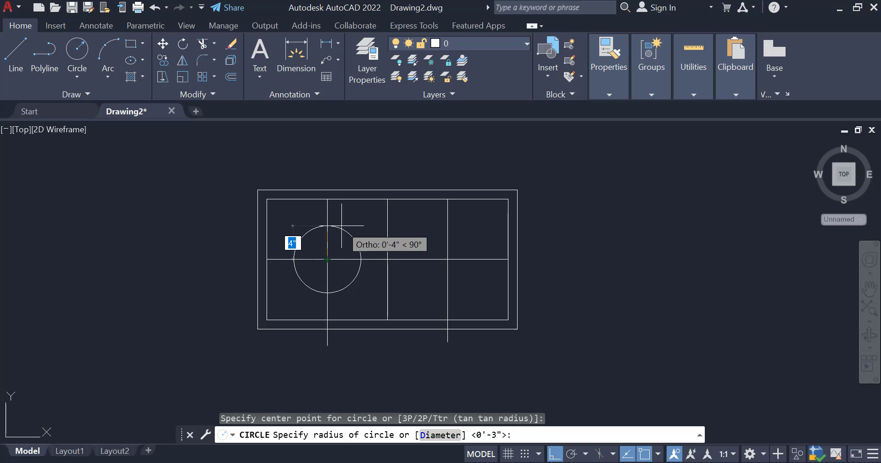
text(3)
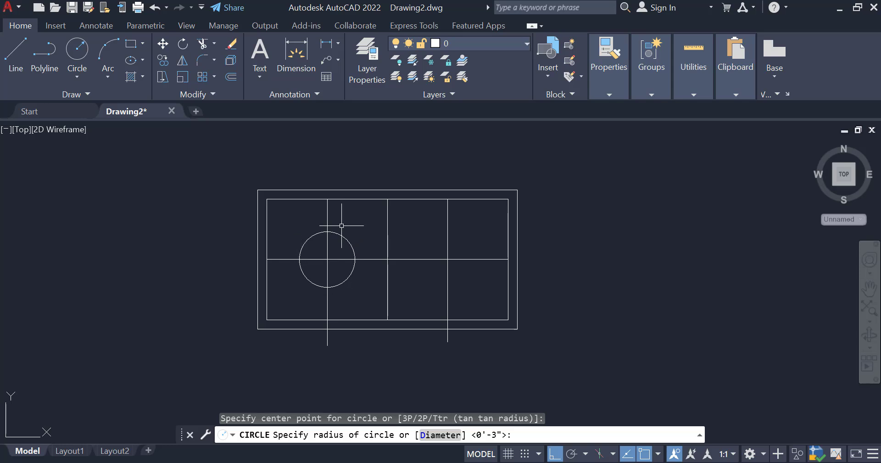
key(Return)
Step: Offset the circle inward by 0.4"
scroll(357, 259, up, 2)
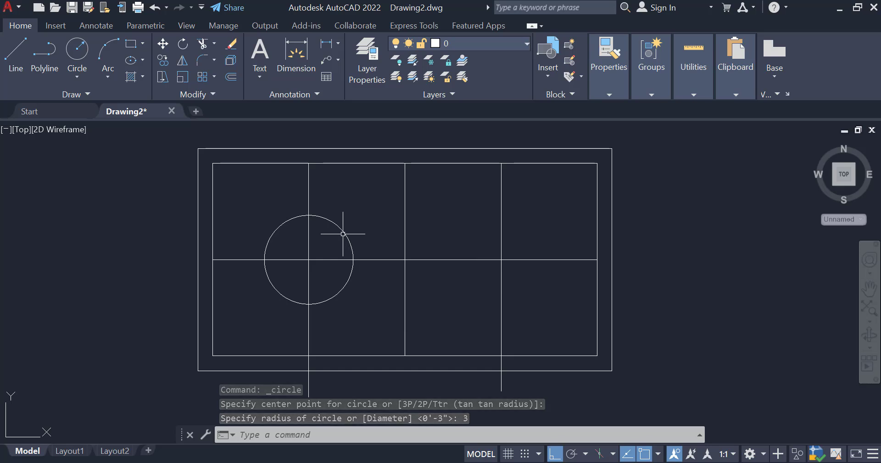
text(o)
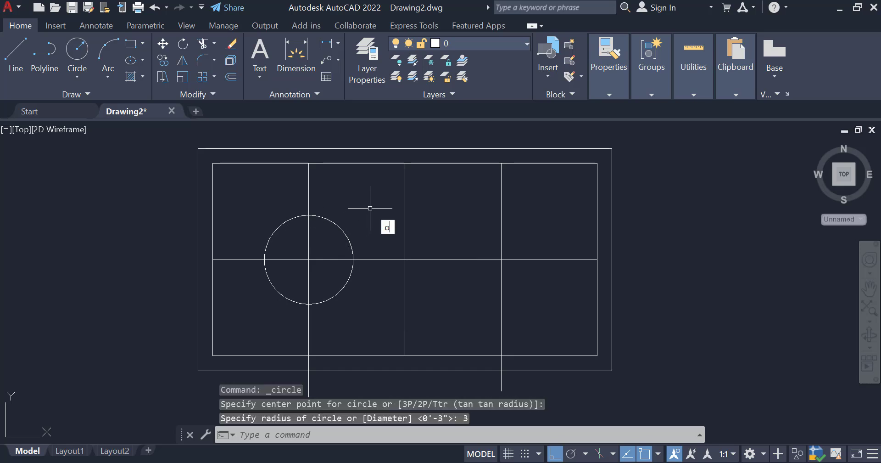
key(Return)
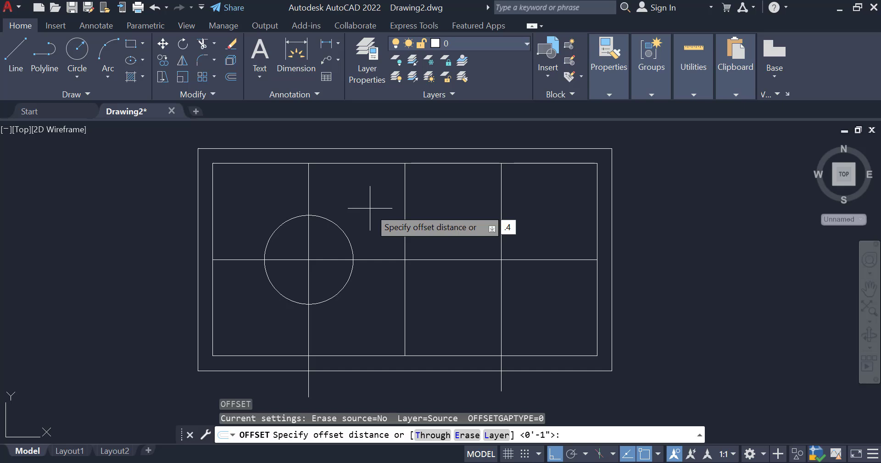
text(.4)
key(Return)
click(346, 233)
click(332, 247)
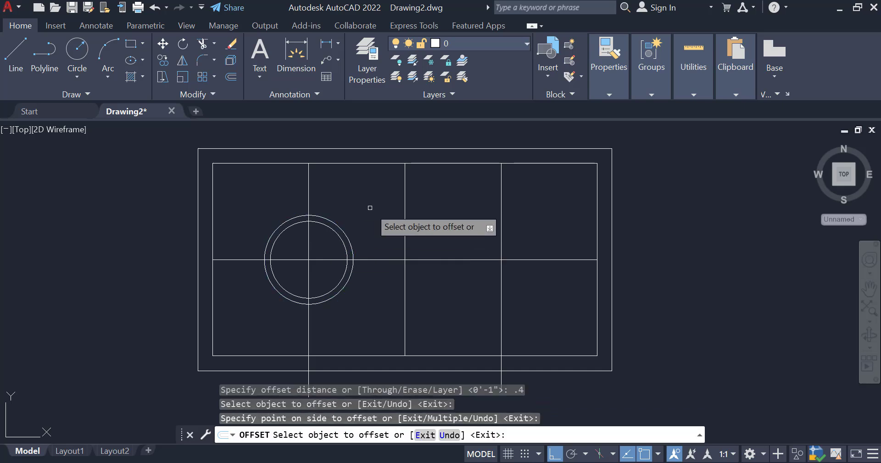
text(.7)
key(Return)
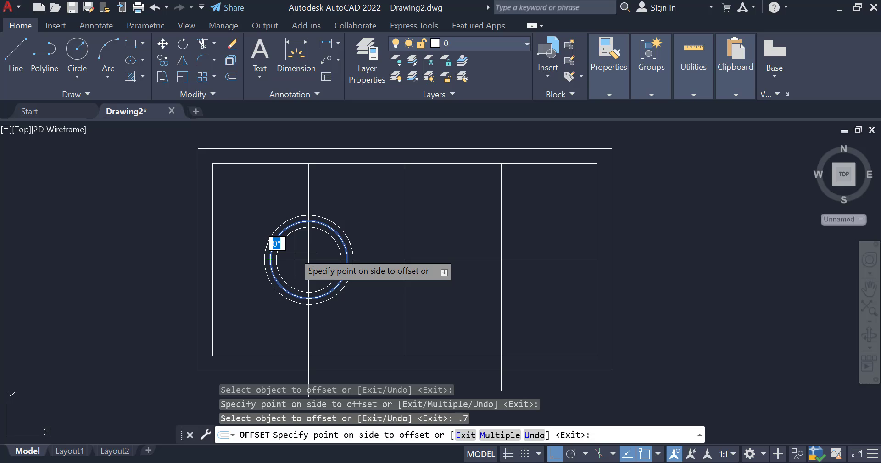
key(Escape)
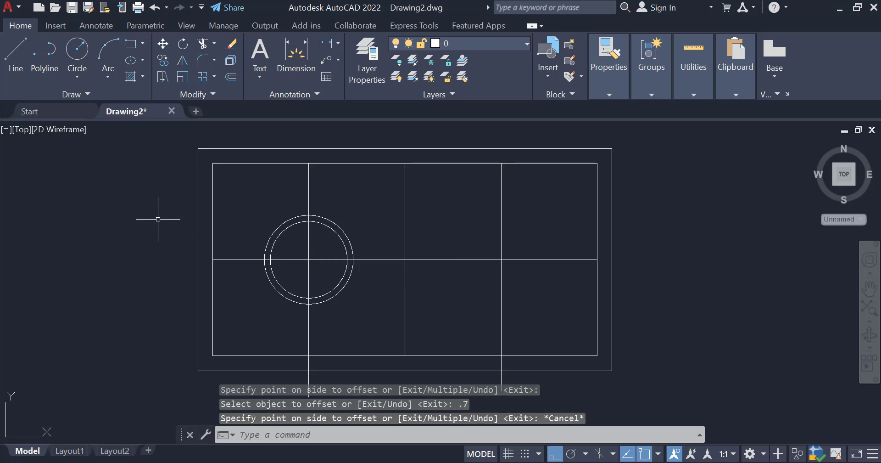
Step: Offset the inner of the two concentric circles inward by 0.7"
text(o)
key(Return)
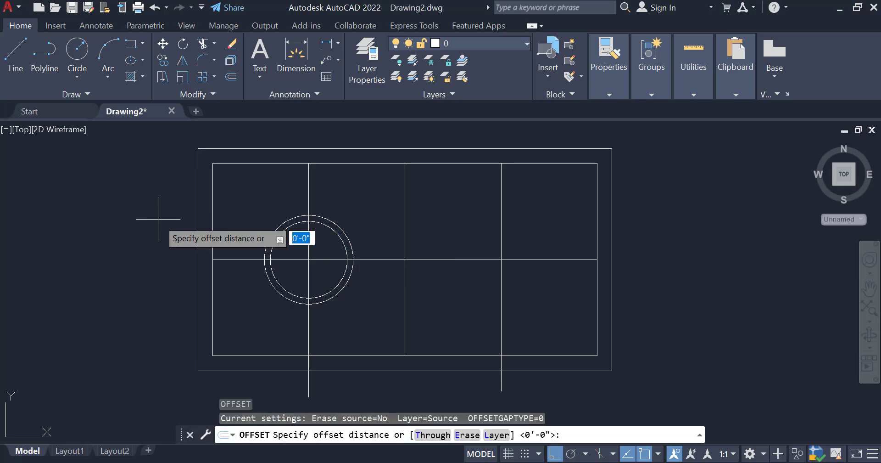
text(.7)
key(Return)
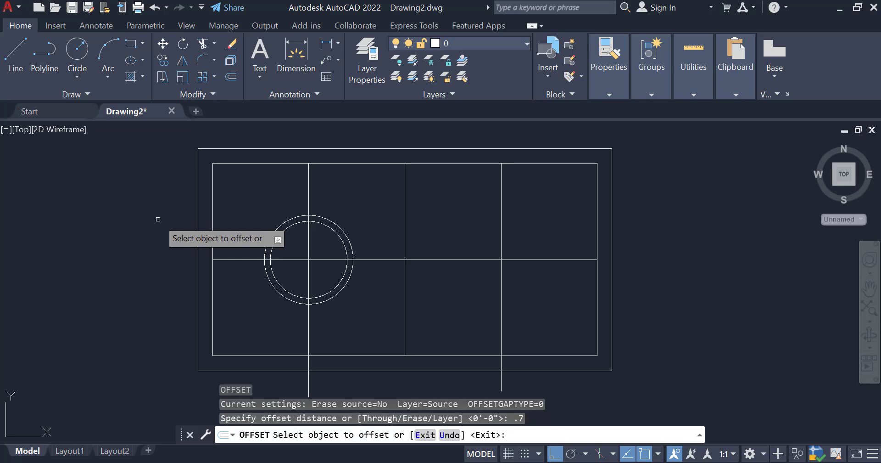
click(285, 290)
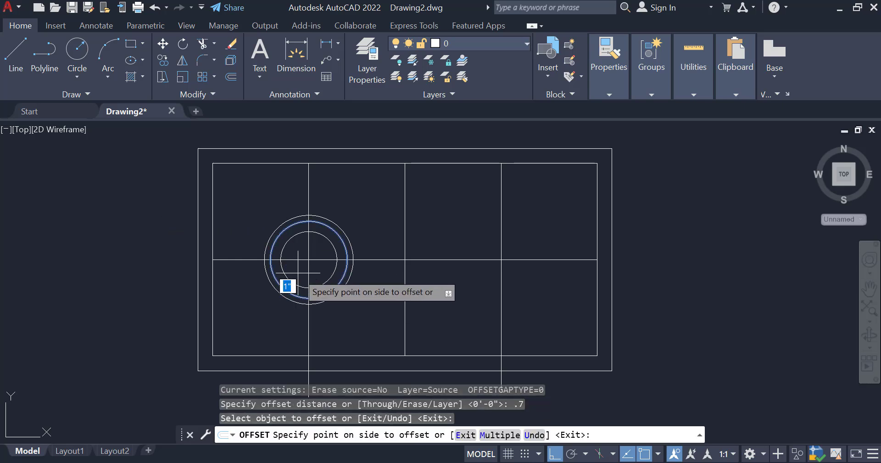
click(325, 268)
key(Escape)
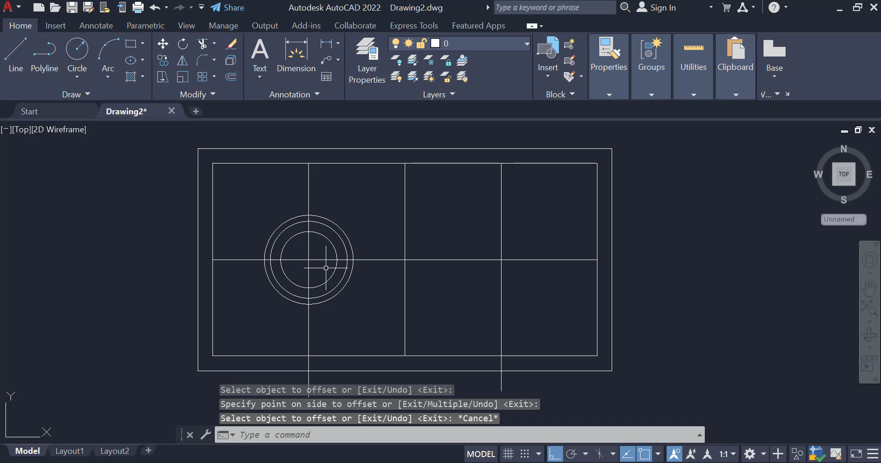
Step: Offset the innermost of the three concentric circles inward by 0.4"
key(Return)
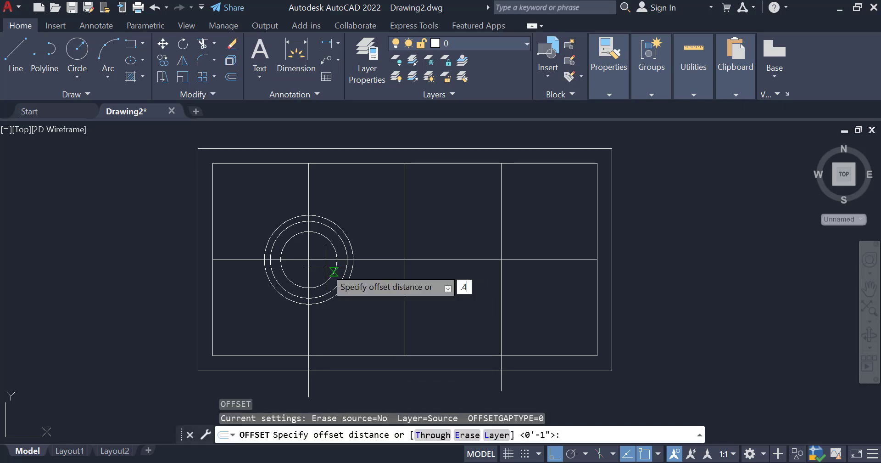
text(.4)
key(Return)
click(292, 283)
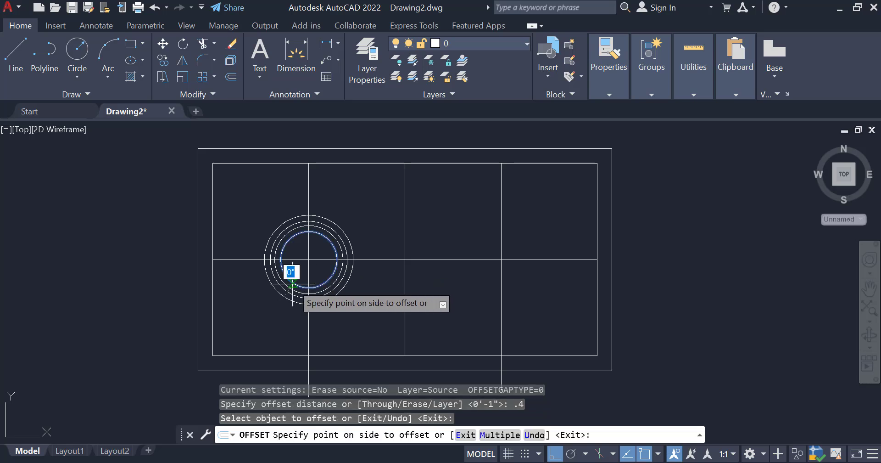
click(302, 263)
key(Escape)
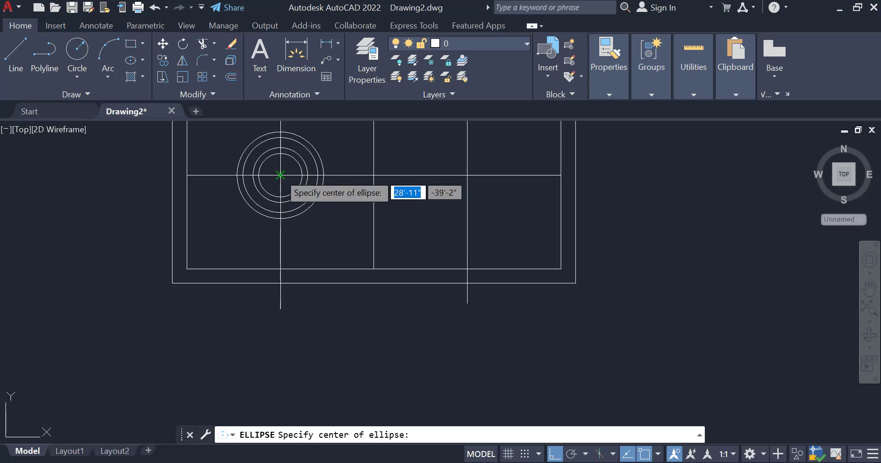
Step: Draw a very narrow vertical ellipse centered on the burner circles, its long half-axis about 2" and ending on the third circle from outside
click(280, 175)
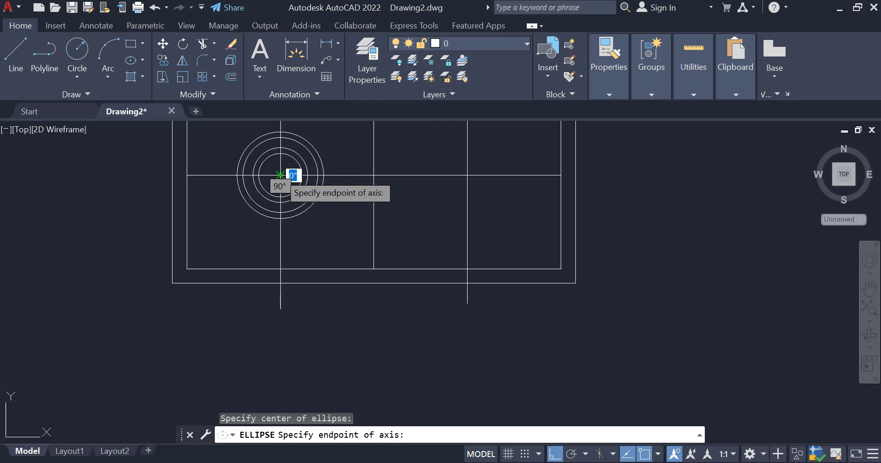
scroll(280, 175, up, 2)
scroll(280, 175, up, 6)
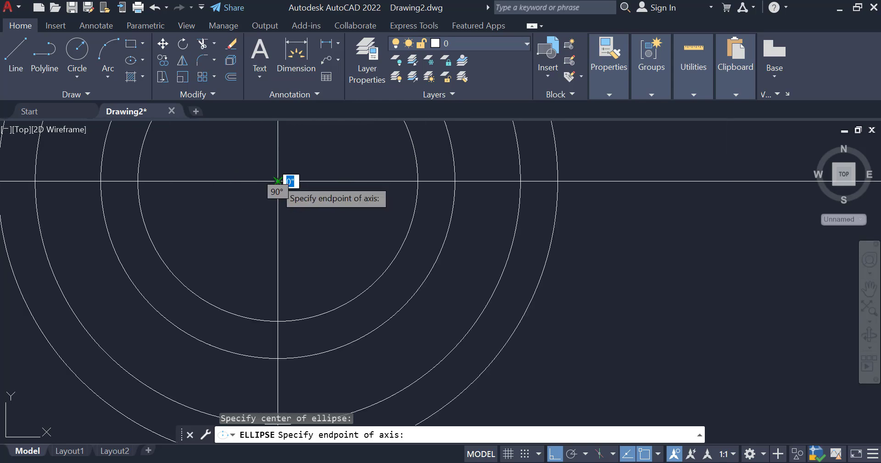
click(286, 179)
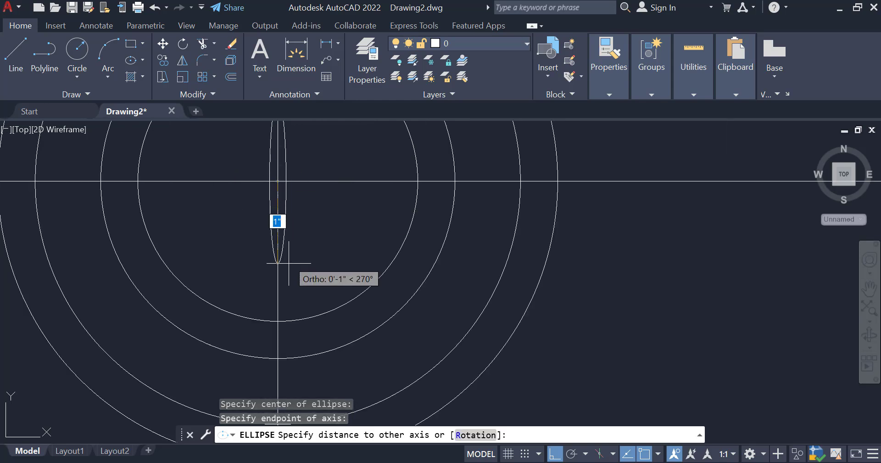
scroll(289, 271, down, 6)
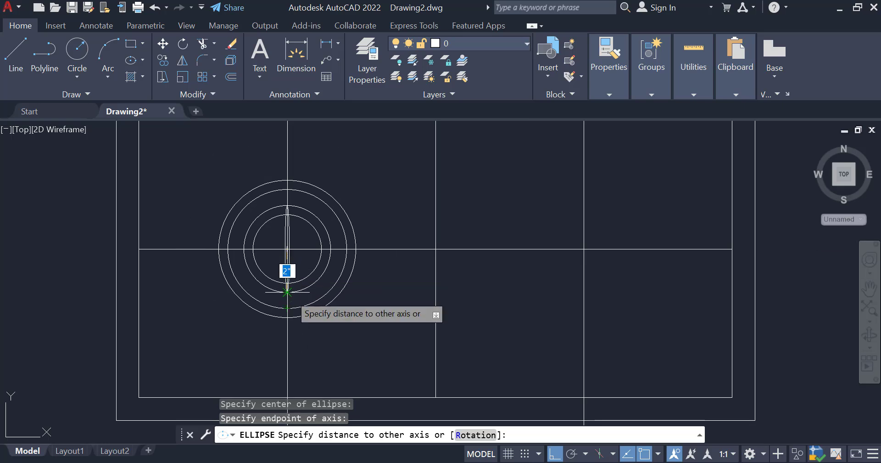
click(289, 291)
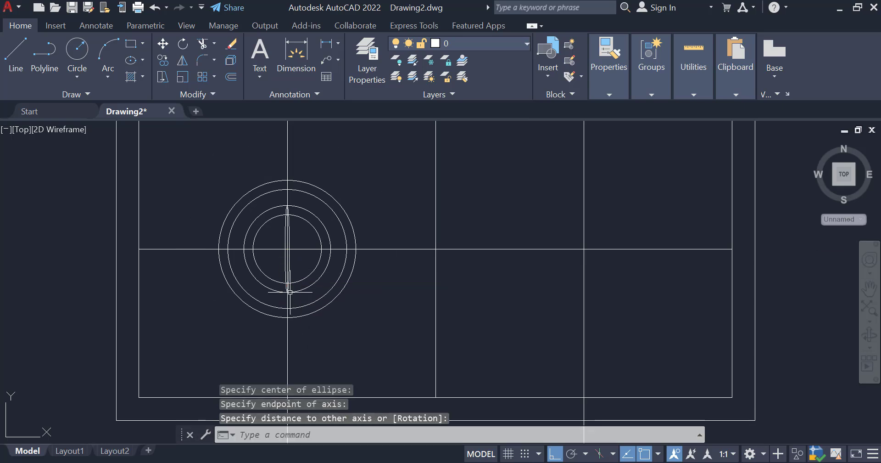
Step: Move the narrow ellipse down so its upper end sits at the center of the burner circles
click(292, 238)
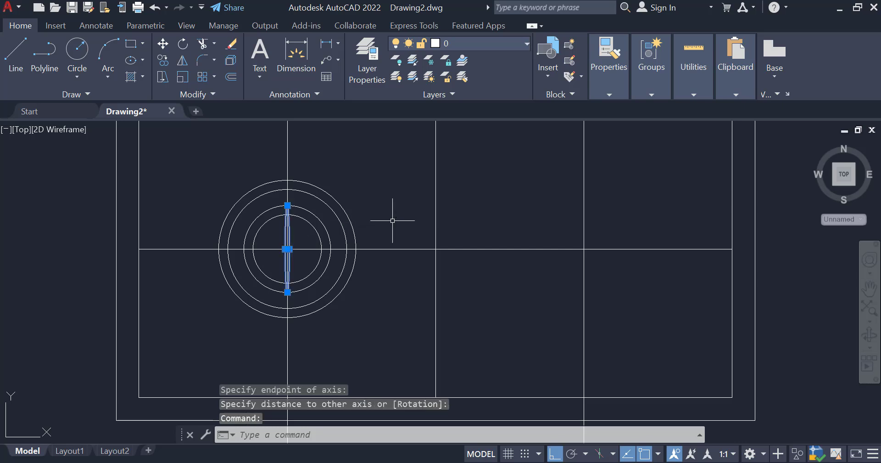
text(m)
key(Return)
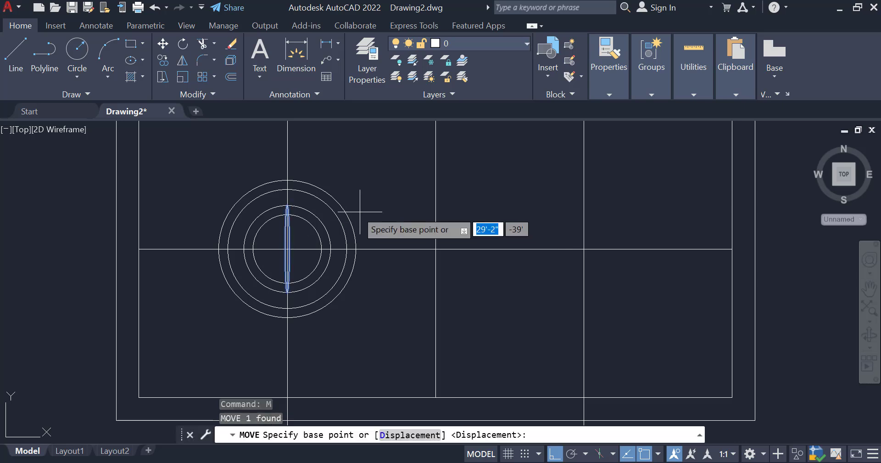
click(288, 206)
click(288, 248)
scroll(316, 189, down, 2)
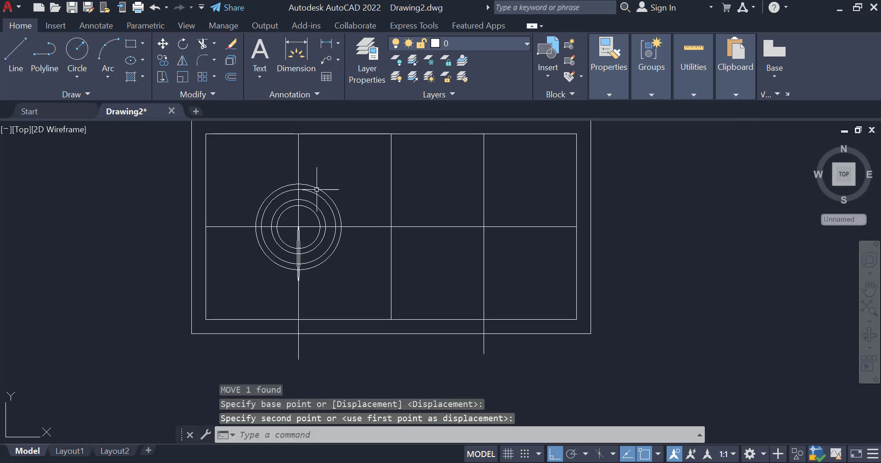
Step: Create a polar array of the narrow ellipse around the burner's center, with 6 items filling 360 degrees
scroll(316, 275, up, 2)
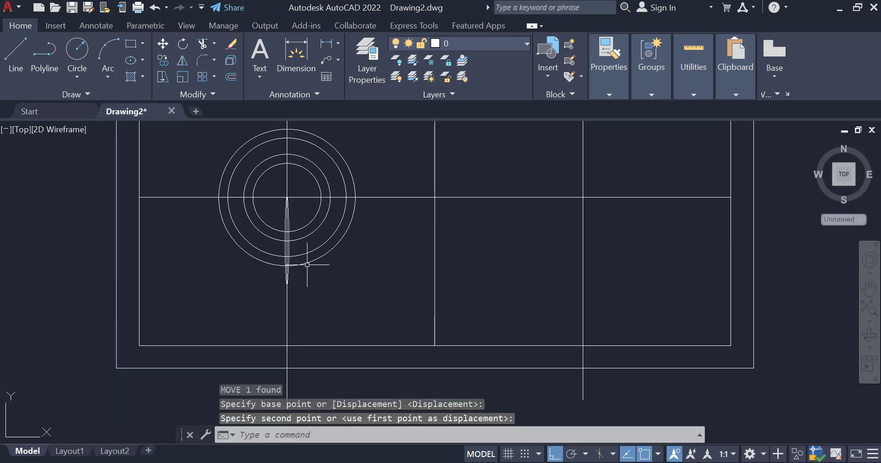
click(214, 77)
click(235, 154)
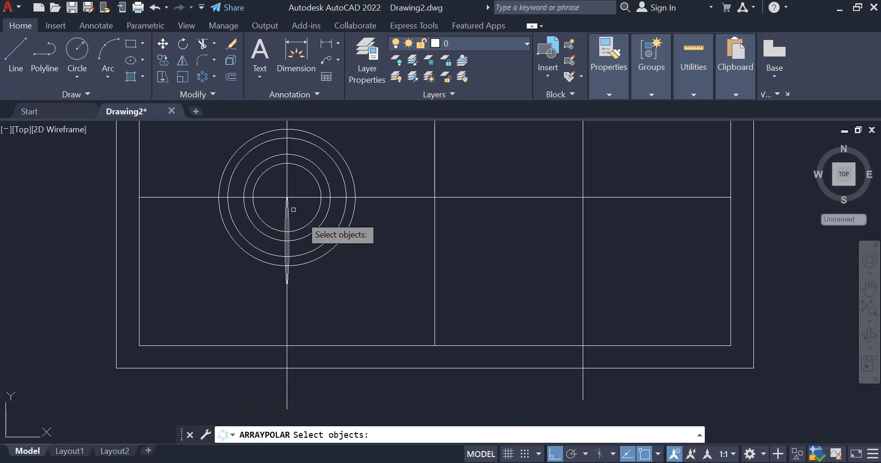
click(285, 228)
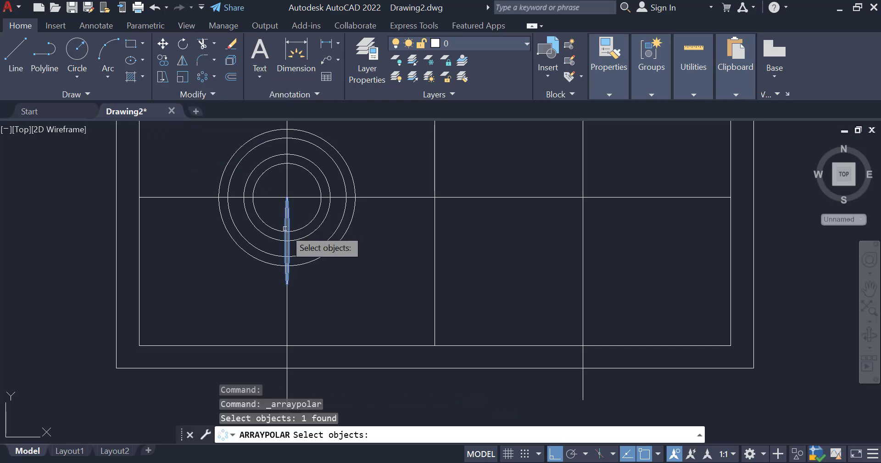
key(Return)
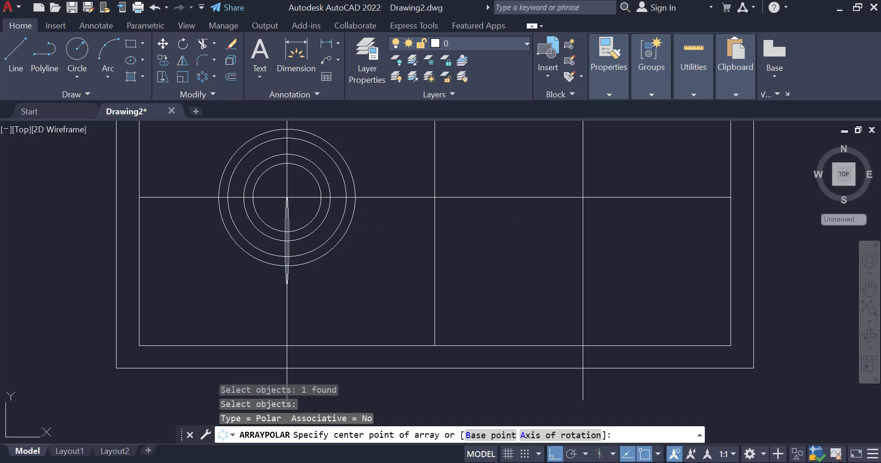
click(287, 197)
scroll(314, 236, down, 2)
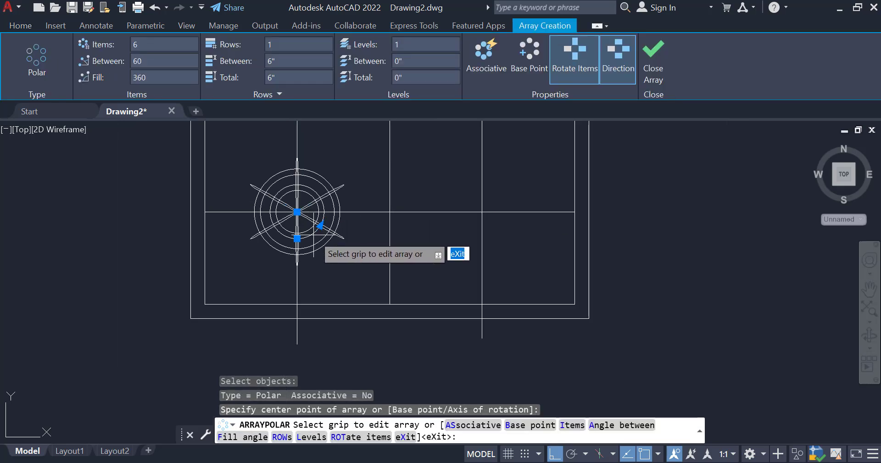
key(Escape)
Step: Trim the parts of the burner circles that lie inside the six ellipse arms
scroll(285, 201, up, 2)
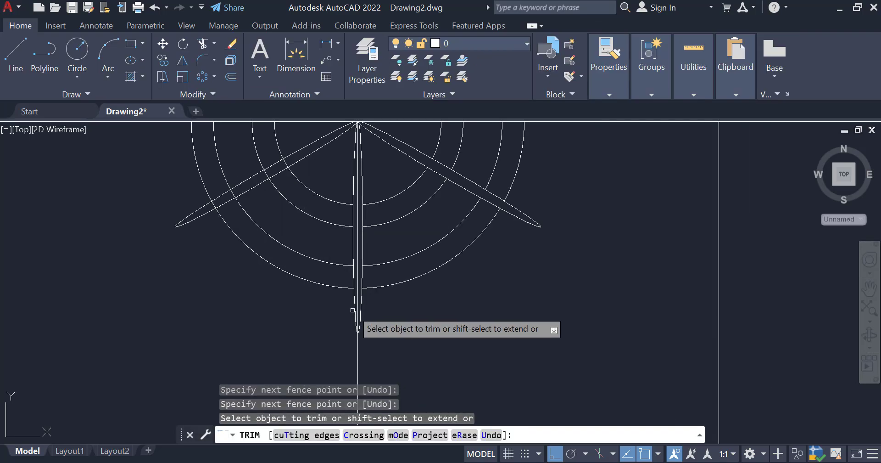
scroll(354, 309, down, 2)
scroll(356, 232, up, 2)
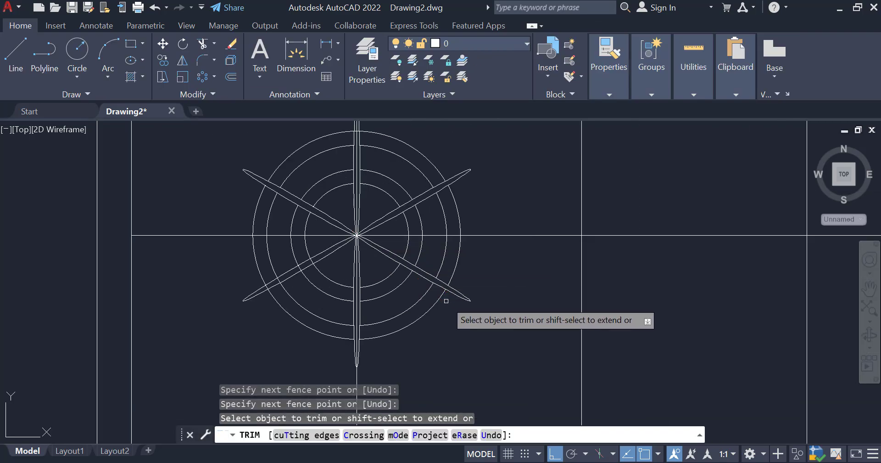
key(Escape)
scroll(376, 229, down, 3)
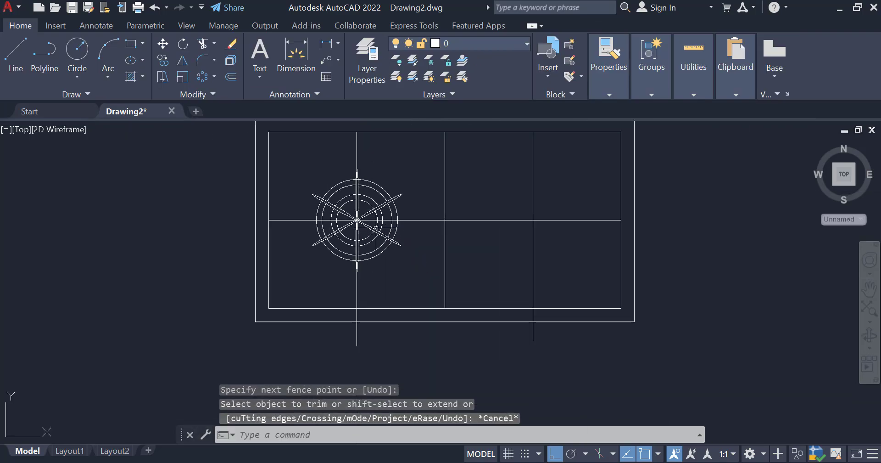
scroll(362, 233, up, 2)
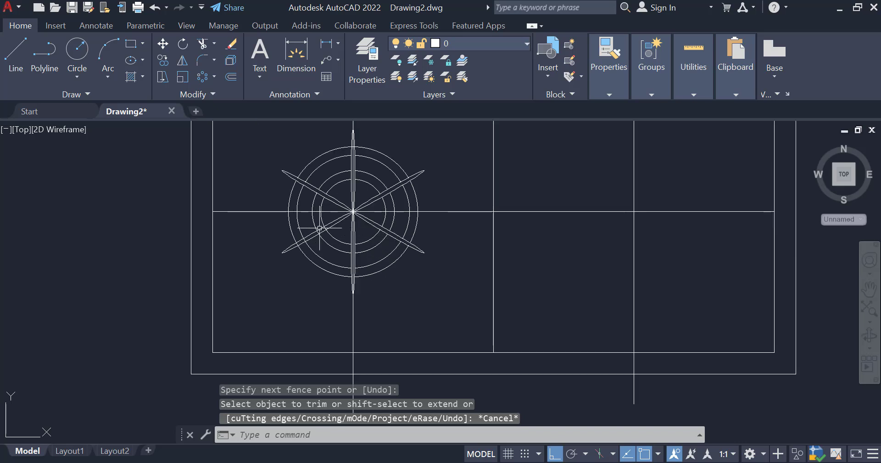
Step: Copy the complete left burner from its center to where the right vertical guide line crosses the horizontal center line
scroll(320, 227, down, 2)
scroll(262, 174, down, 2)
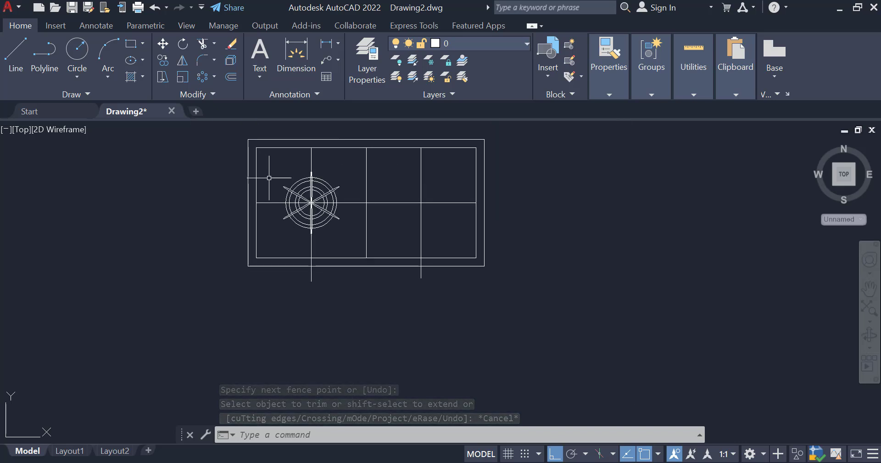
click(346, 202)
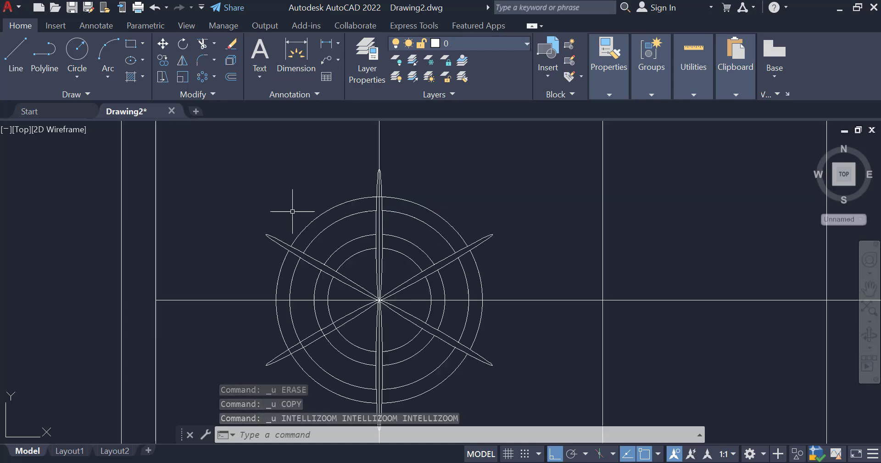
click(215, 180)
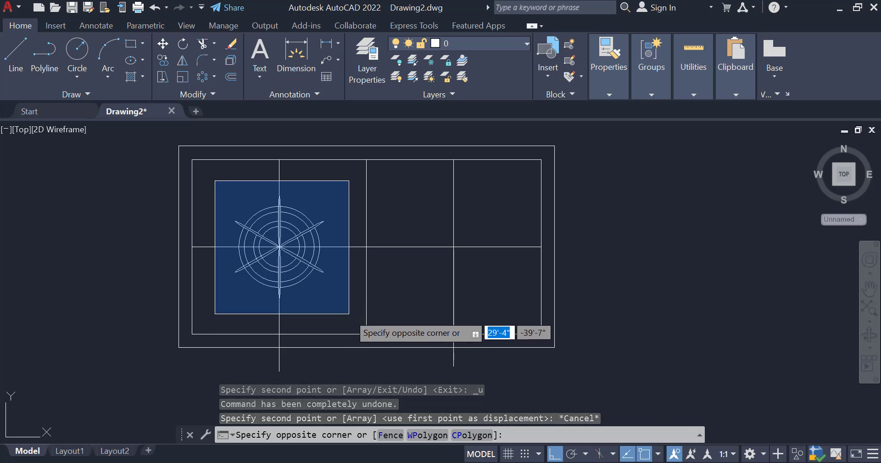
click(349, 314)
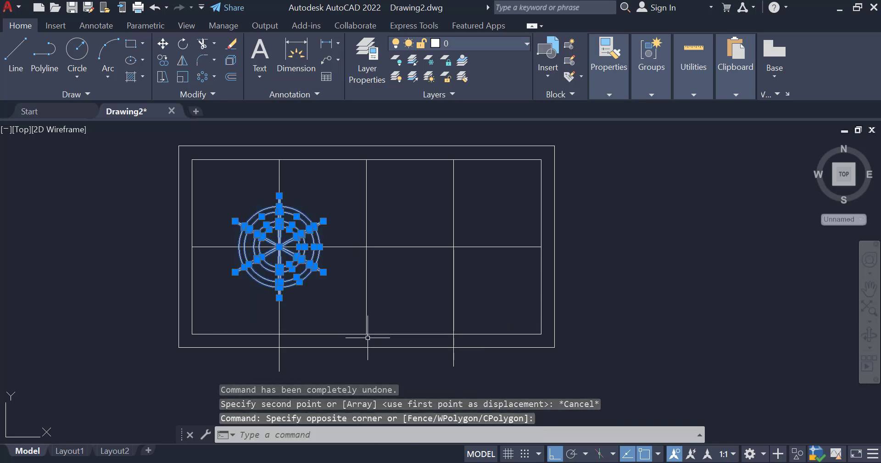
text(co)
key(Return)
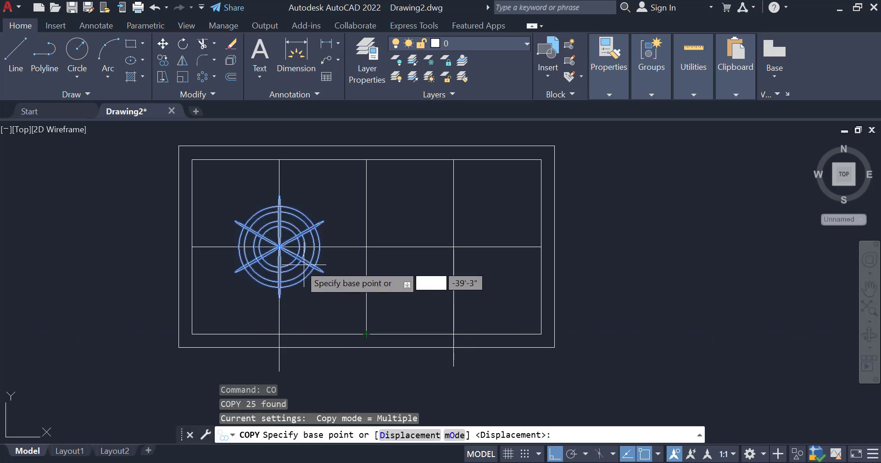
click(279, 247)
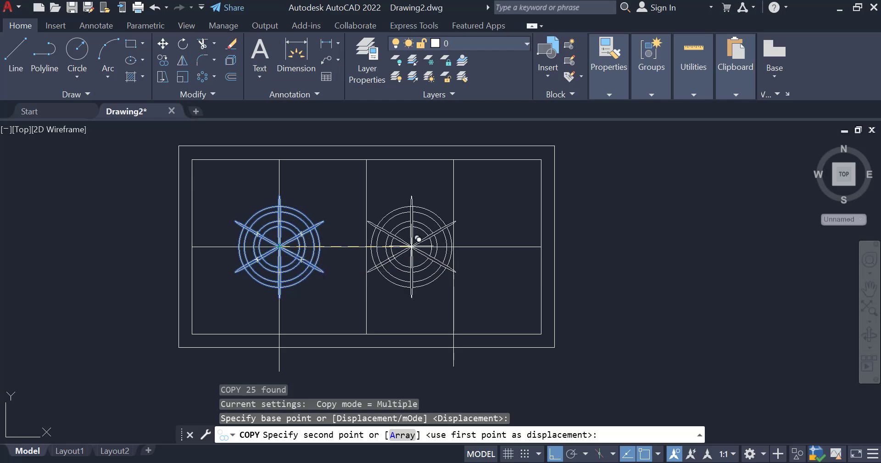
scroll(454, 246, up, 6)
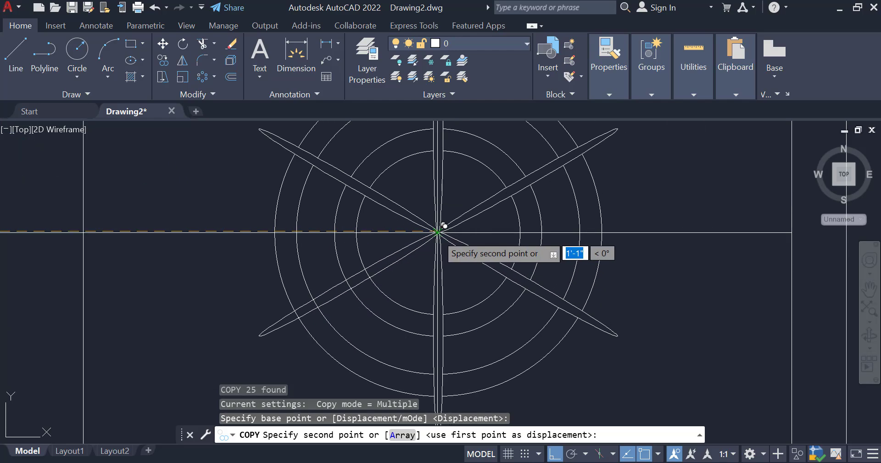
click(443, 226)
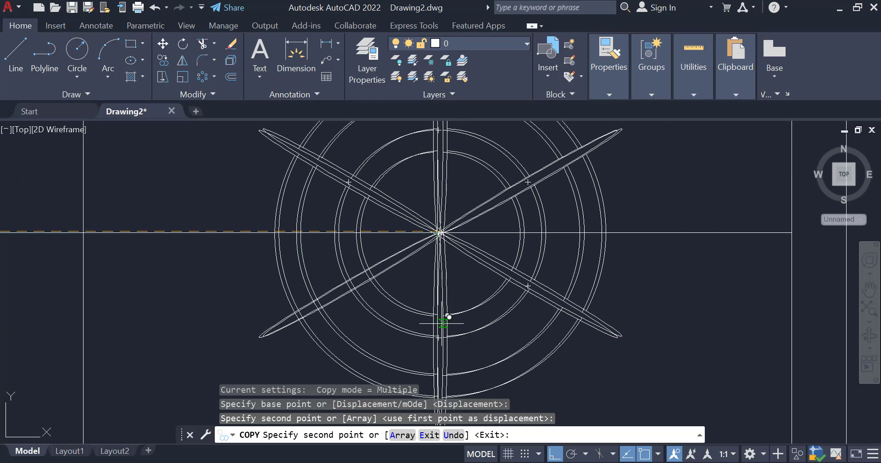
key(Escape)
scroll(381, 236, down, 6)
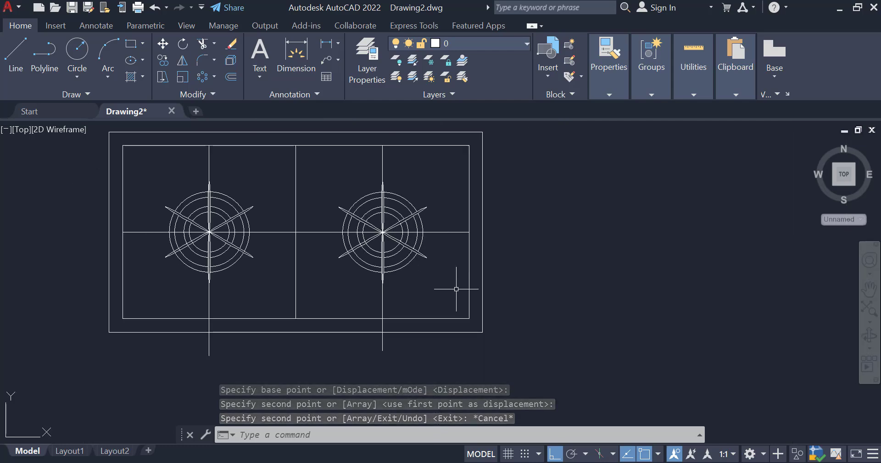
Step: Erase the vertical guide line running through the left burner
click(209, 291)
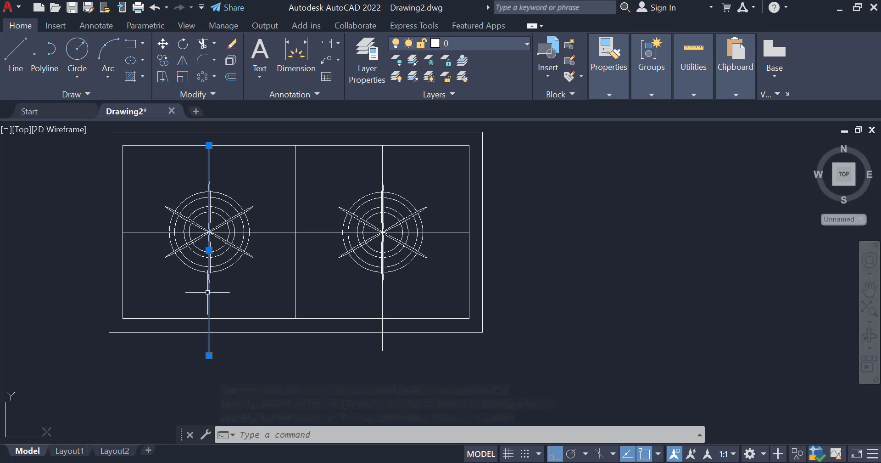
key(Delete)
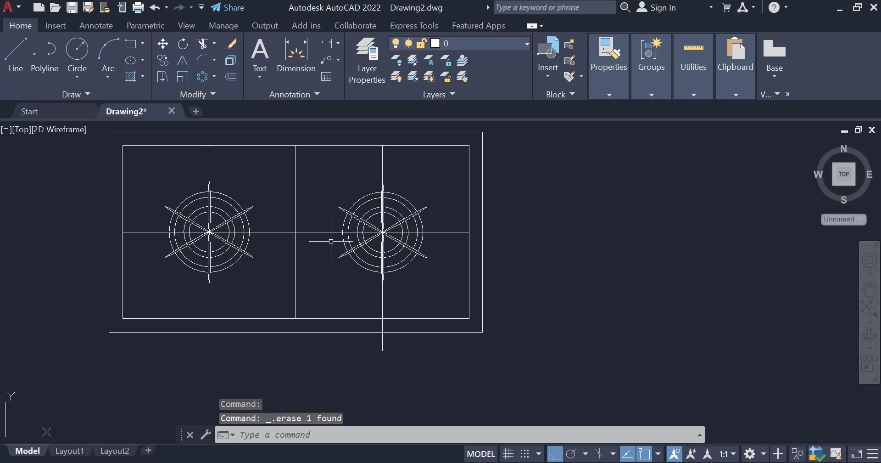
Step: Fillet all corners of the inner rectangle as a polyline with a 2" radius
text(F)
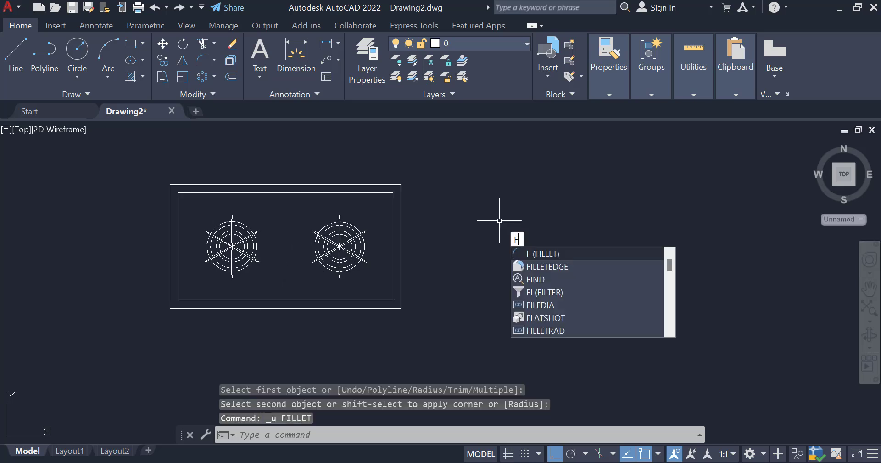
key(Return)
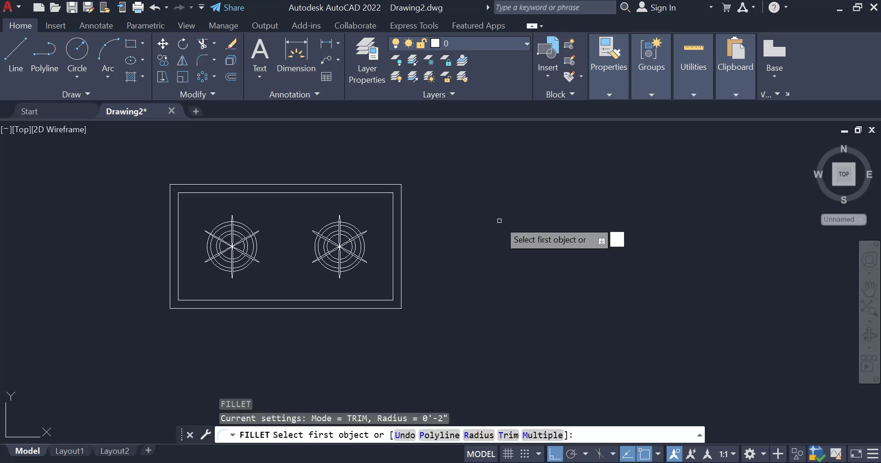
text(r)
key(Return)
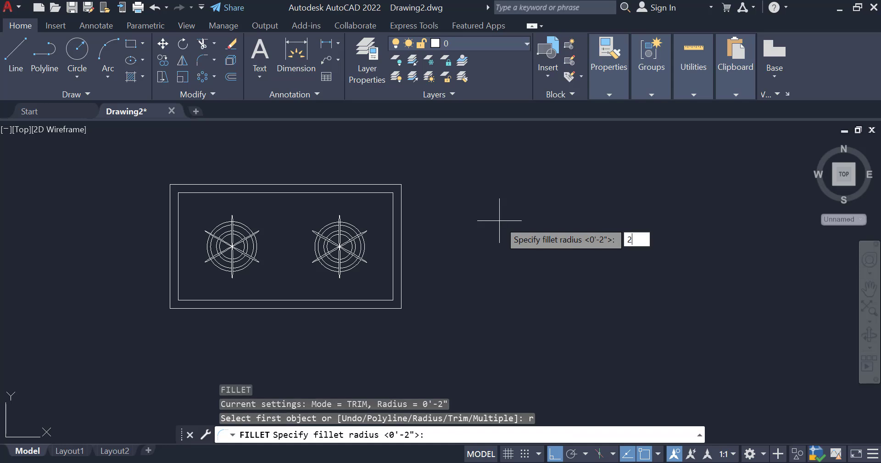
text(2)
key(Return)
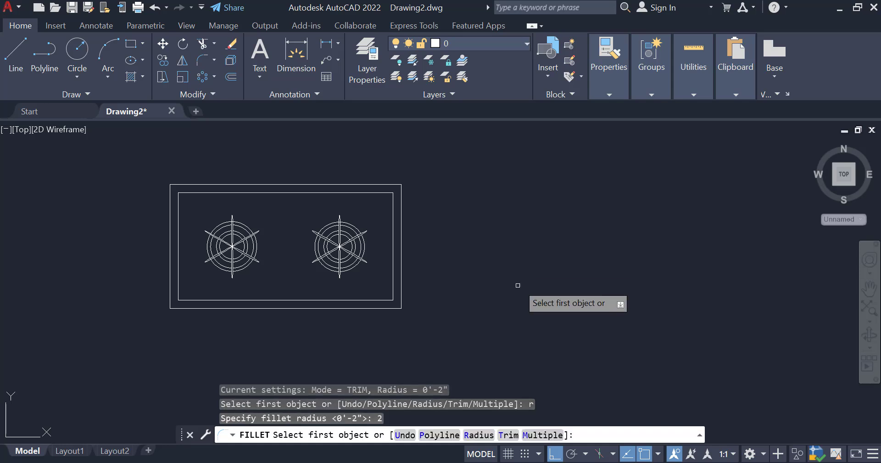
text(P)
key(Return)
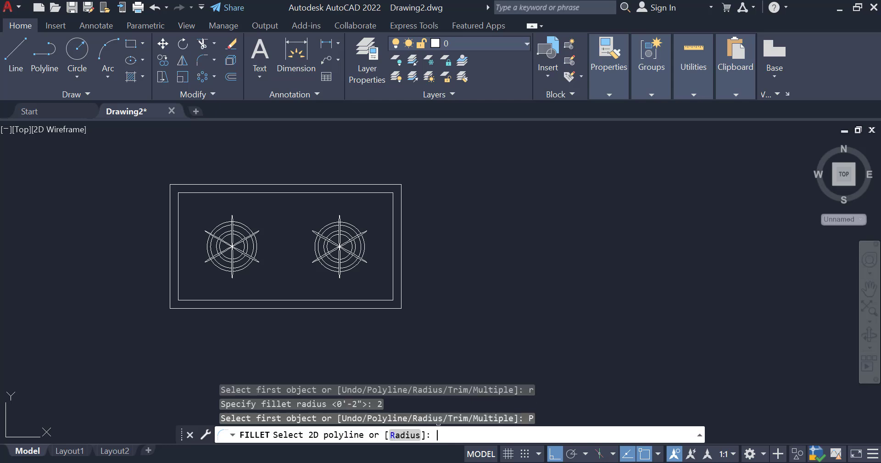
click(391, 270)
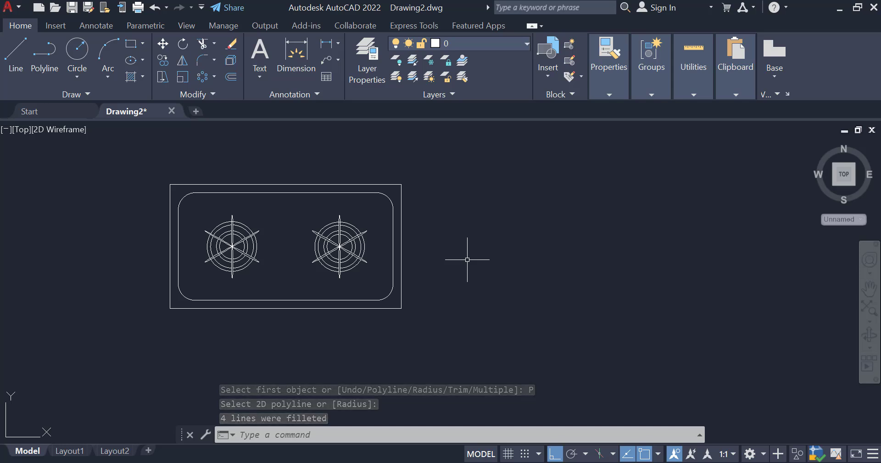
Step: Fillet all corners of the outer rectangle as a polyline with a 0.7" radius
key(Return)
text(r)
key(Return)
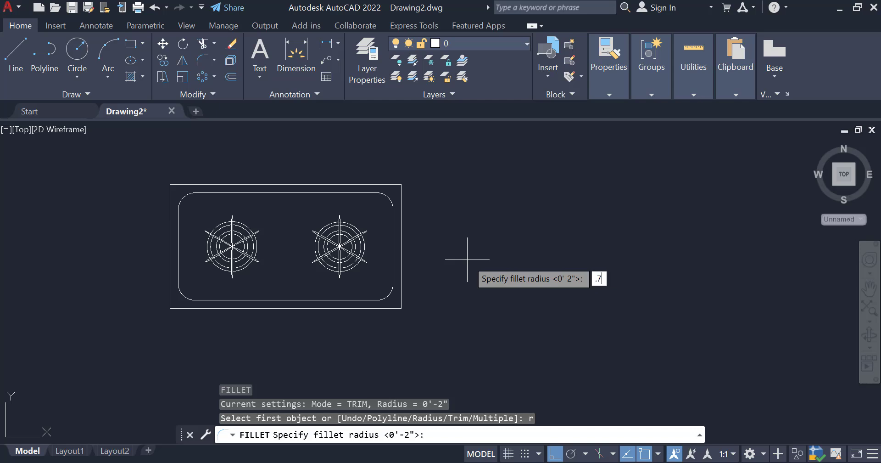
key(Return)
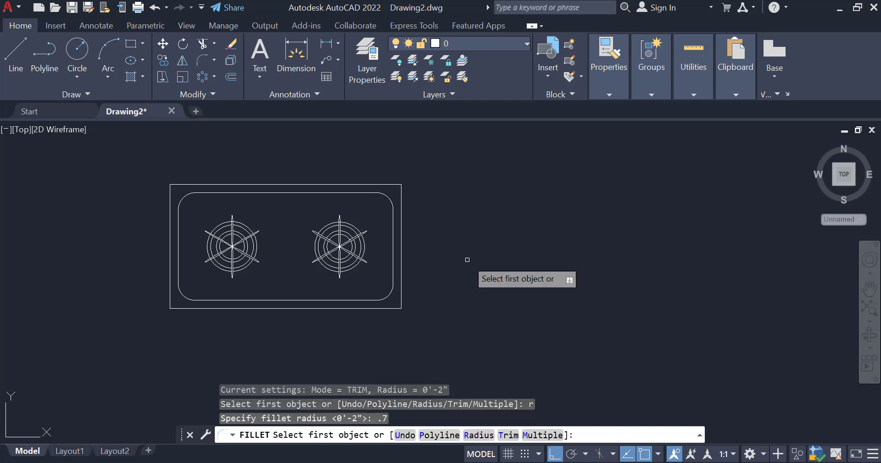
click(439, 435)
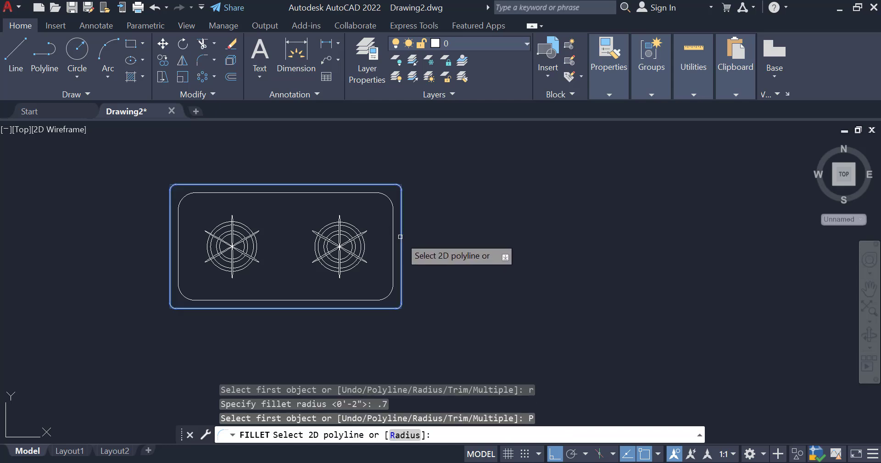
click(401, 238)
scroll(344, 228, down, 2)
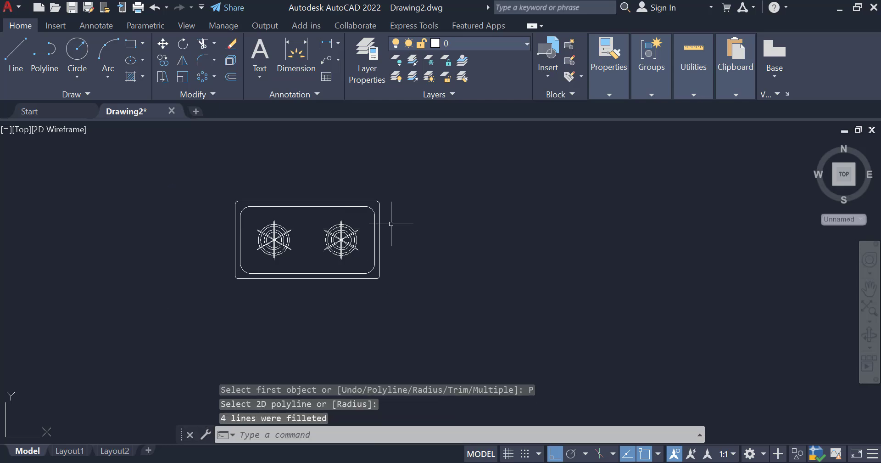
Step: Draw a vertical line about 4" long from the left burner's lower arm tip down past the stove's outer edge
scroll(388, 250, up, 2)
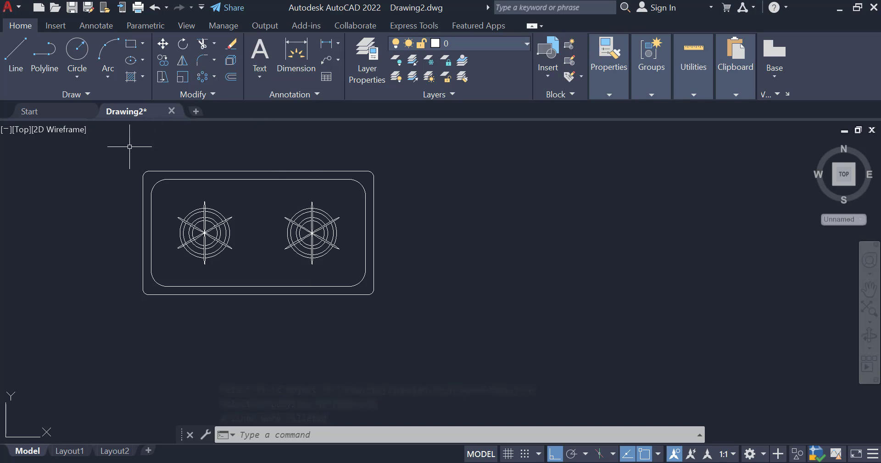
click(15, 61)
scroll(205, 289, up, 2)
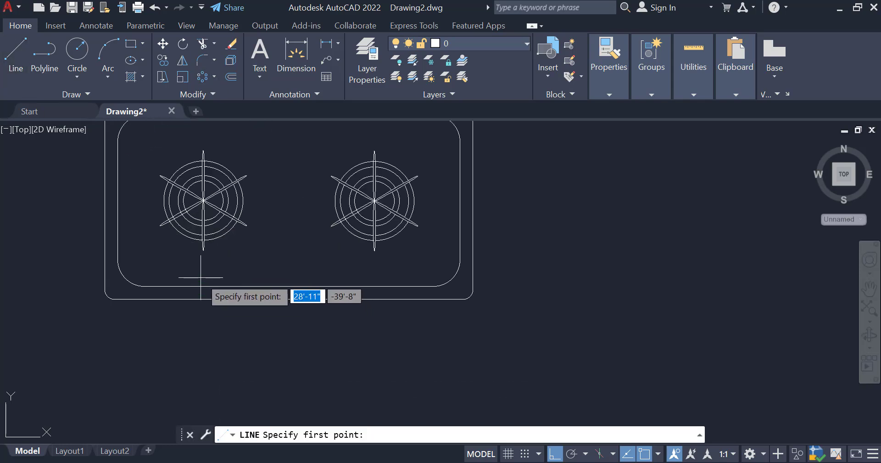
click(205, 252)
scroll(205, 305, up, 6)
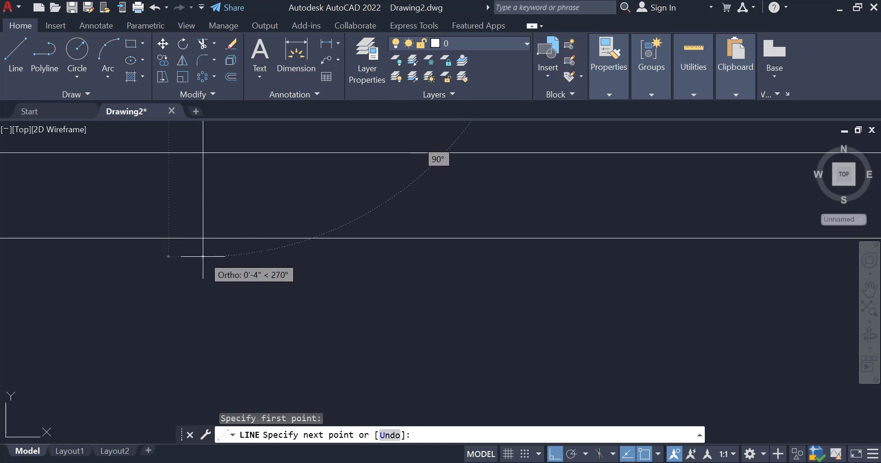
right_click(204, 256)
click(244, 267)
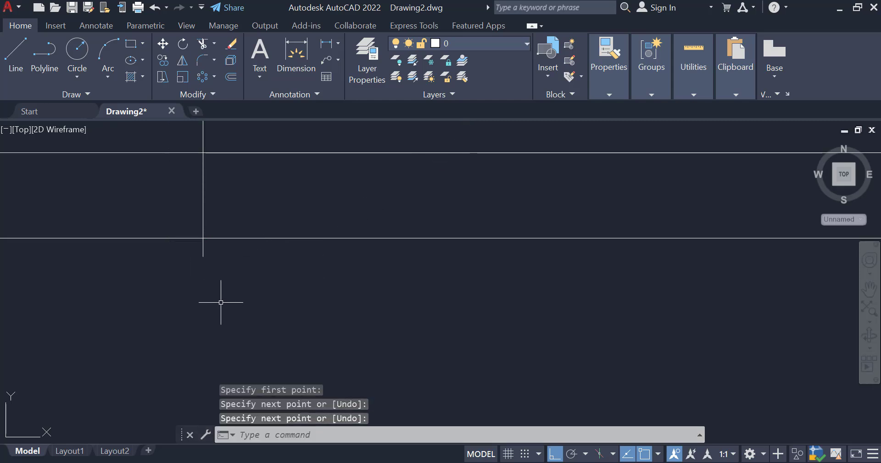
Step: Draw a matching vertical line from the right burner's lower arm tip down past the stove's outer edge
scroll(222, 301, down, 3)
right_click(317, 217)
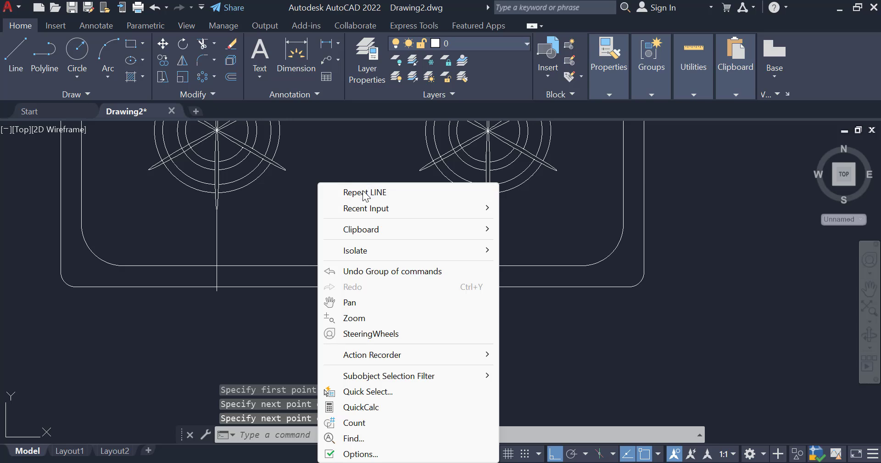
click(370, 192)
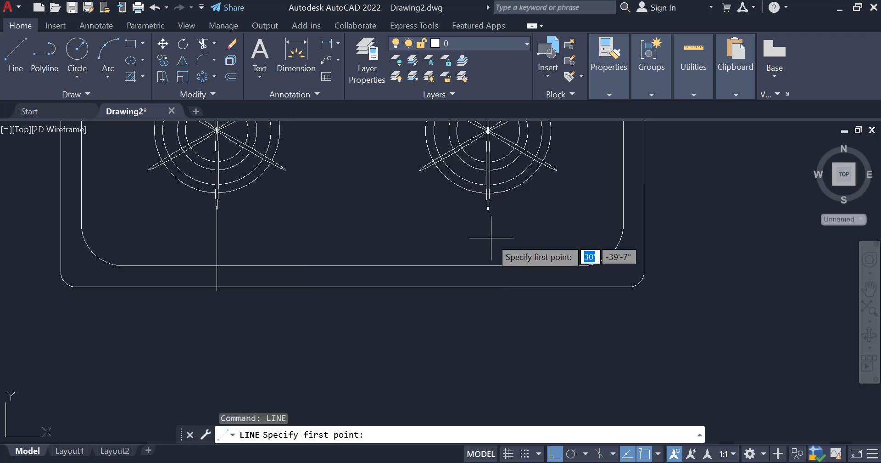
click(488, 211)
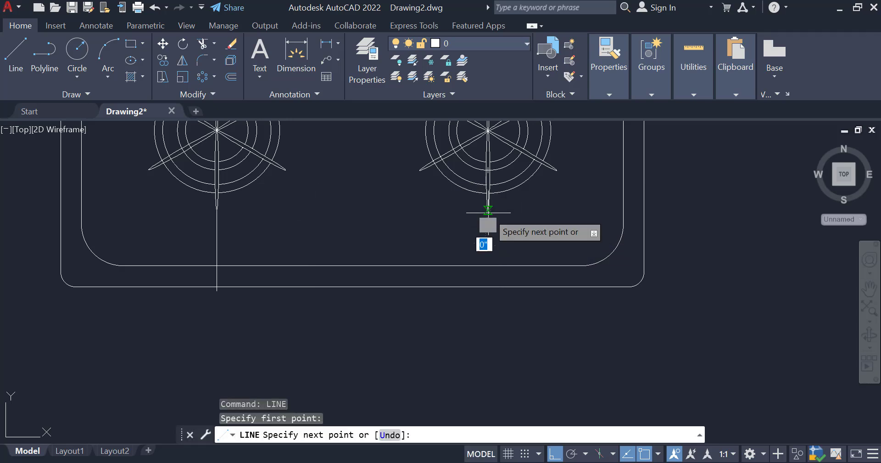
click(488, 301)
key(Return)
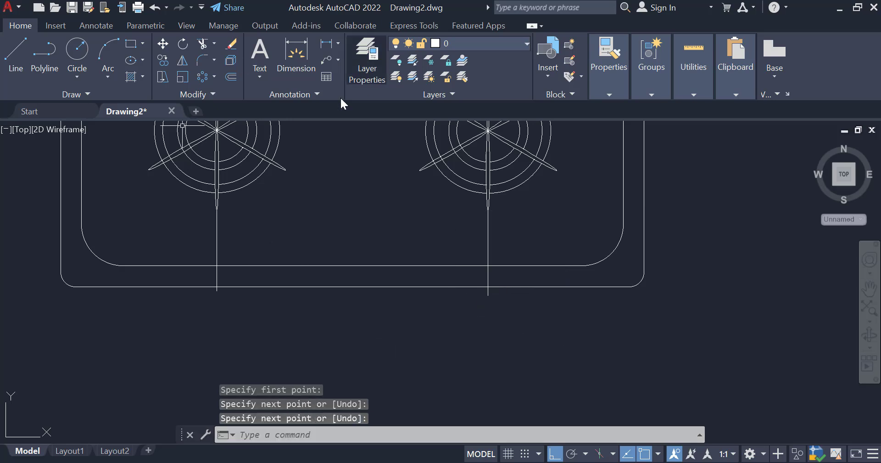
Step: Draw a small knob rectangle about 1" wide from the lower end of each burner's vertical line, extending down and to the right
click(133, 43)
click(217, 290)
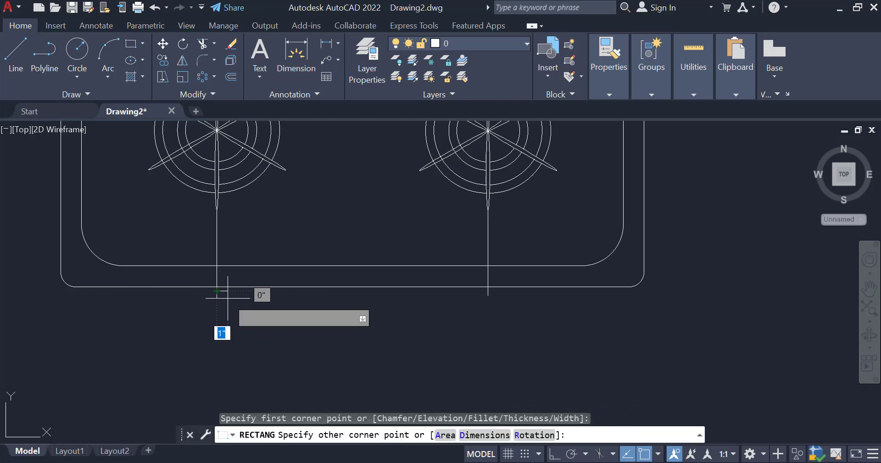
click(247, 303)
right_click(333, 316)
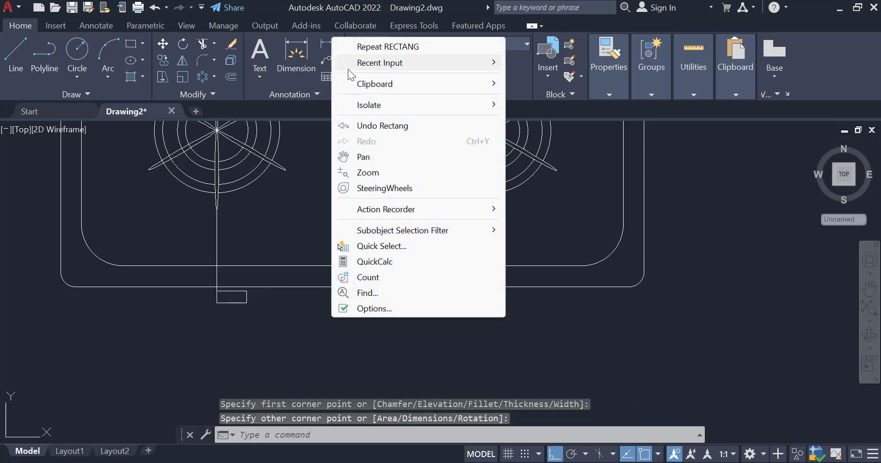
click(362, 46)
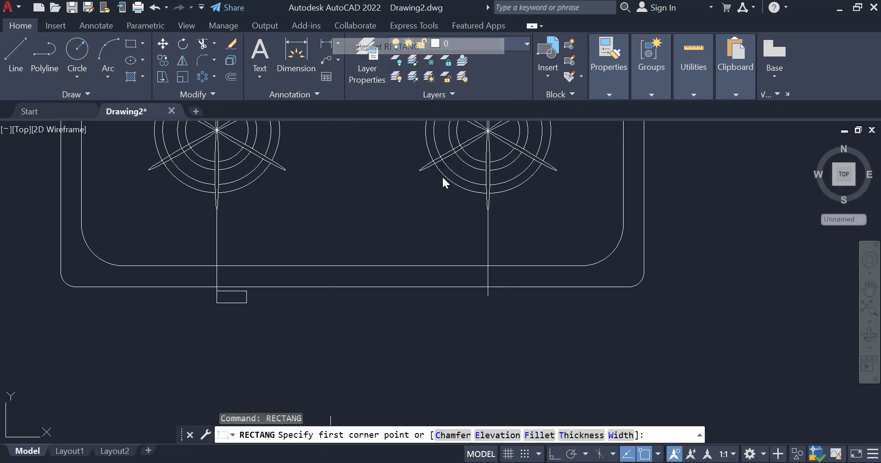
click(488, 295)
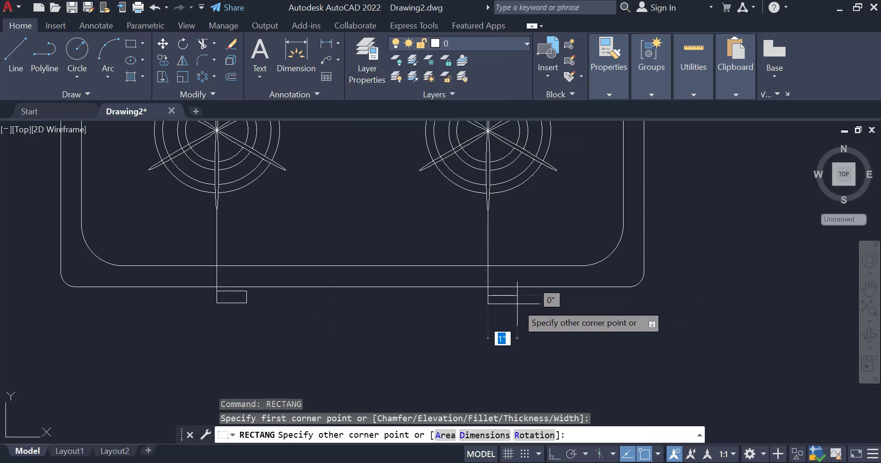
scroll(366, 304, down, 4)
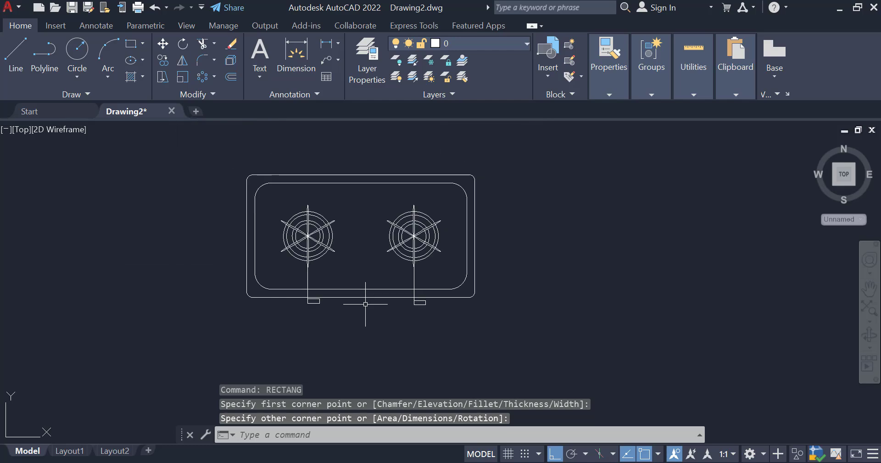